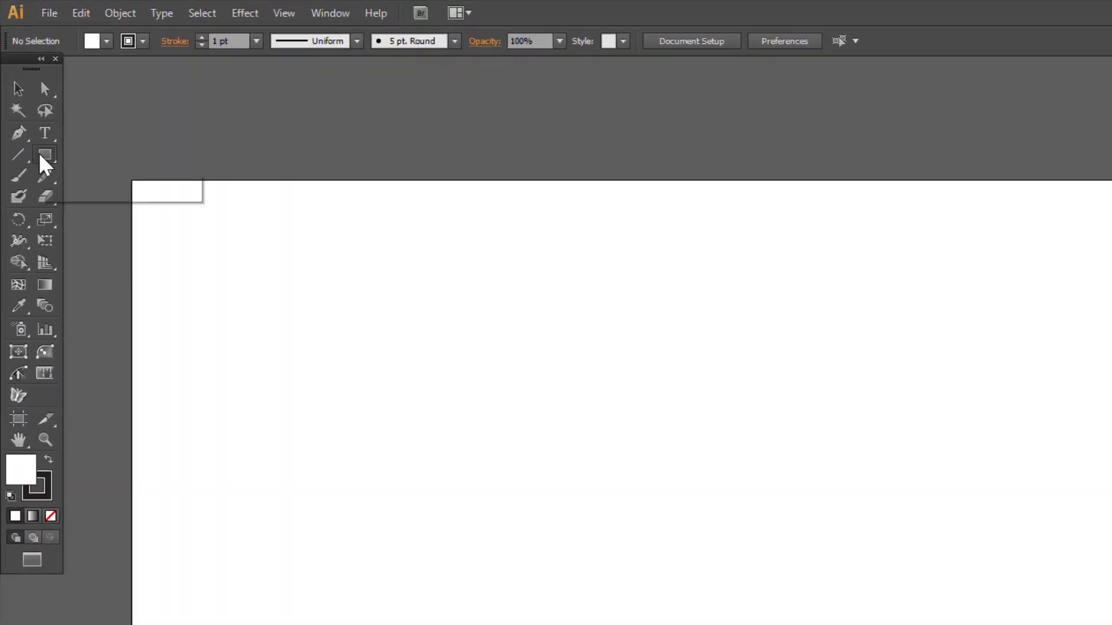
Step: Draw a circle on the blank artboard with the Ellipse Tool
drag(58, 226, 229, 279)
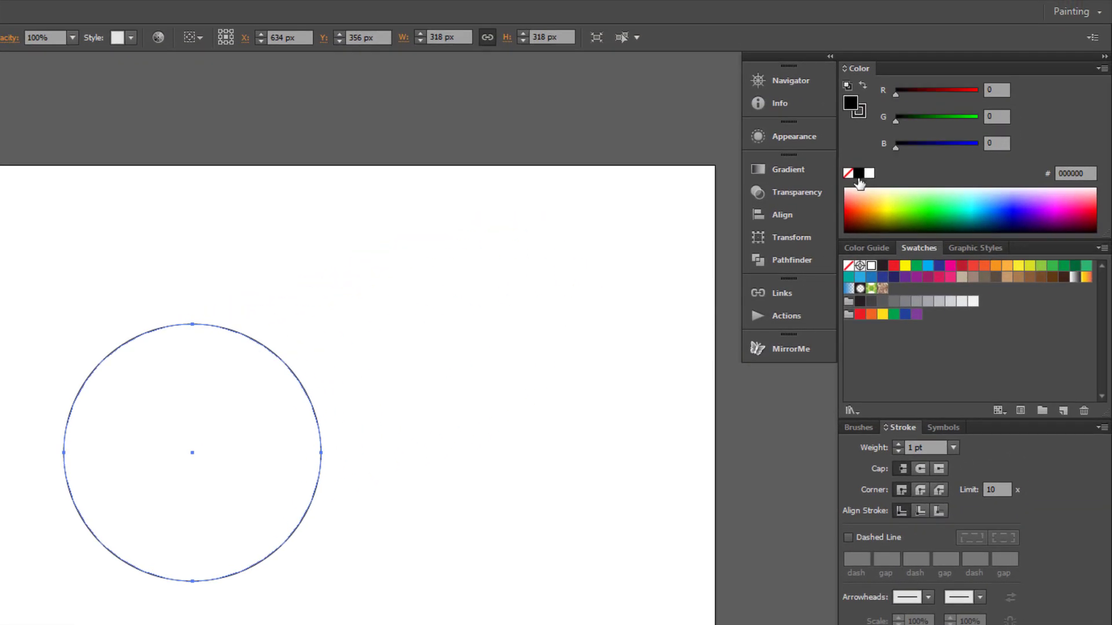
Step: Give the circle a solid black fill and no stroke
click(859, 177)
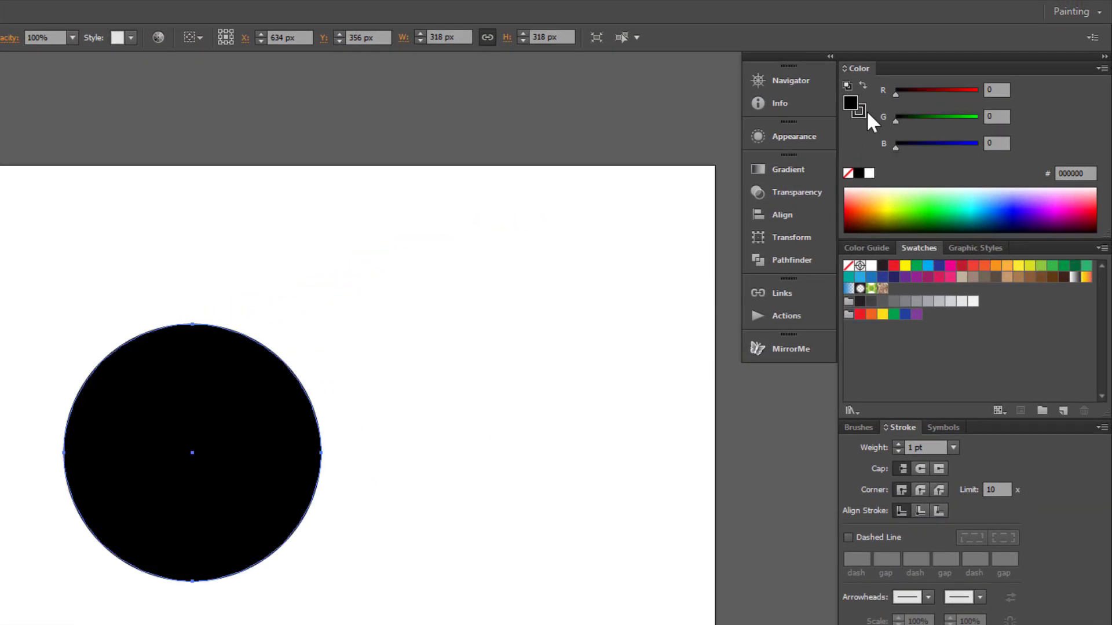
click(862, 110)
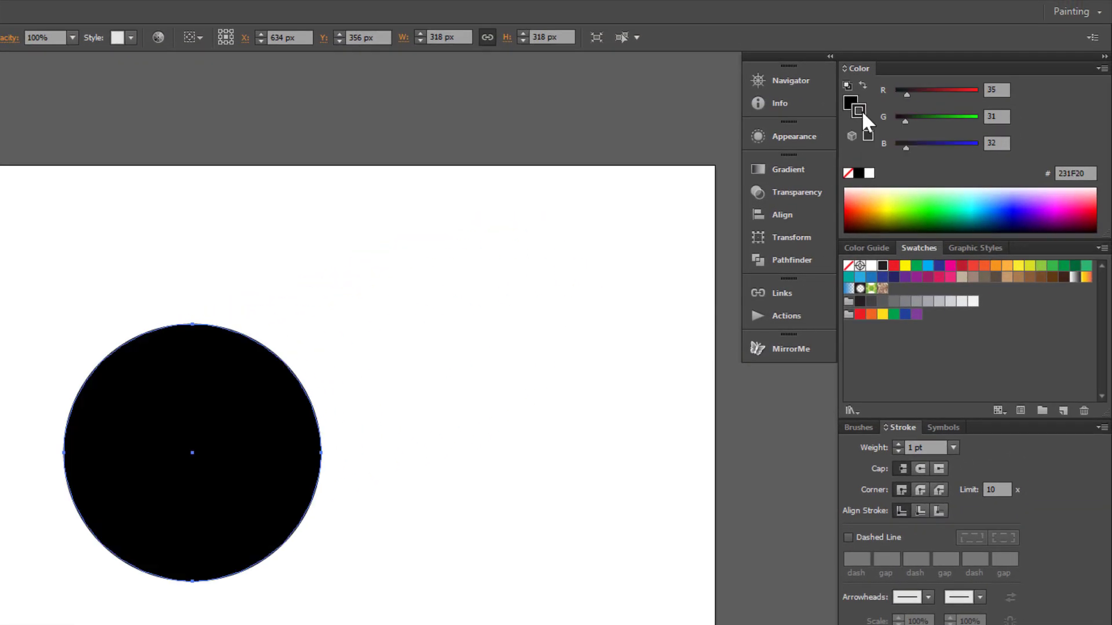
click(849, 175)
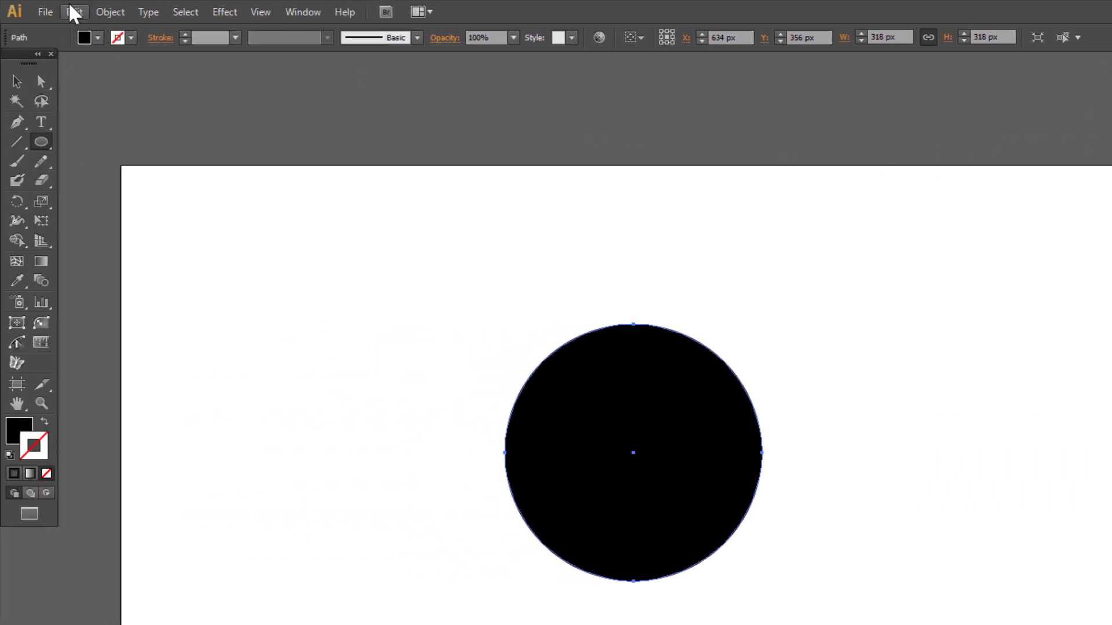
Step: Copy the black circle and paste it in front, directly over the original
click(73, 13)
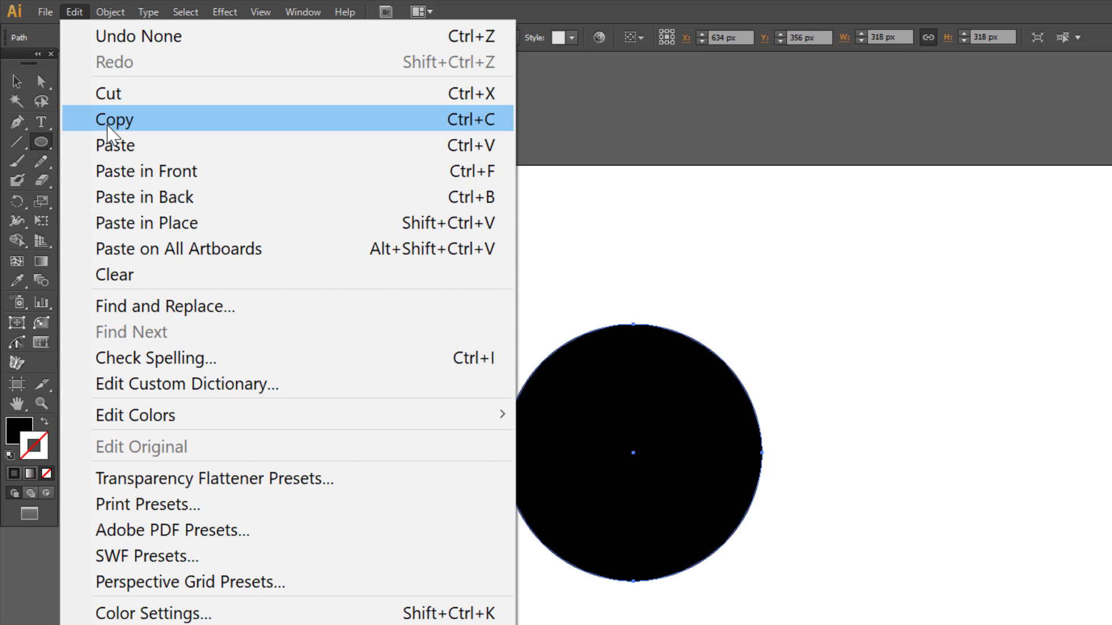
click(116, 122)
click(71, 13)
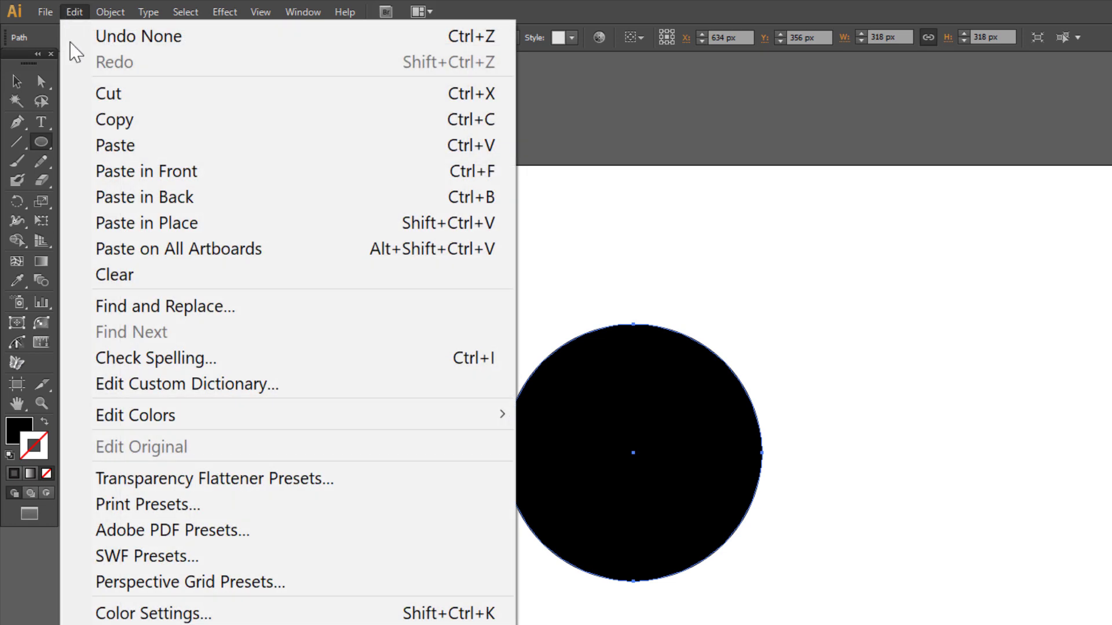
click(164, 174)
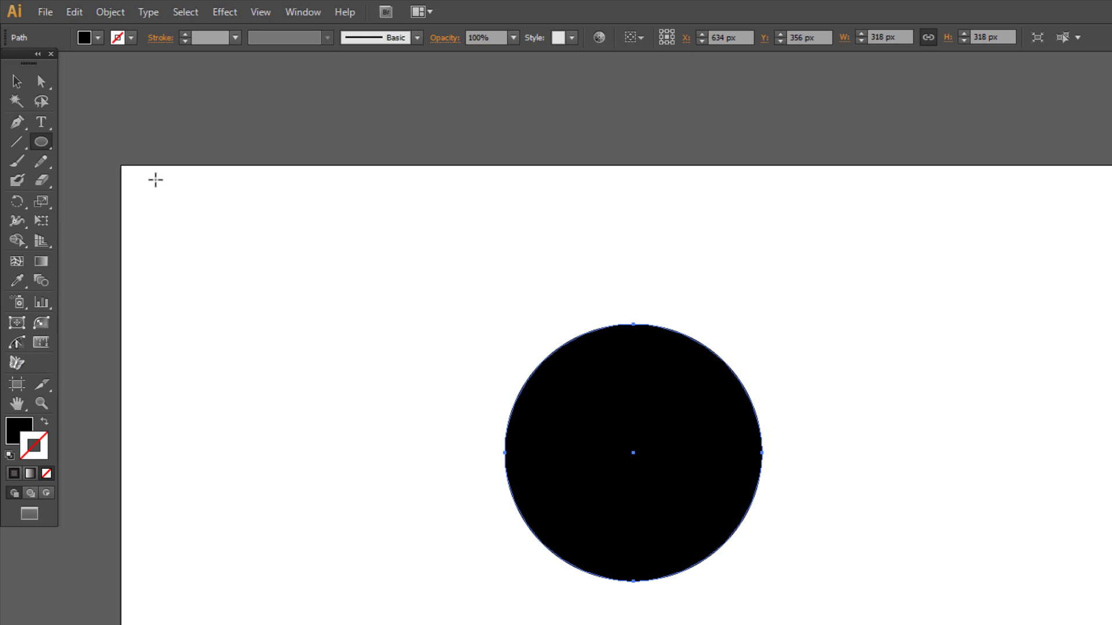
Step: Apply Add Anchor Points to the top circle, giving it eight anchors, and expand Layer 1
click(103, 21)
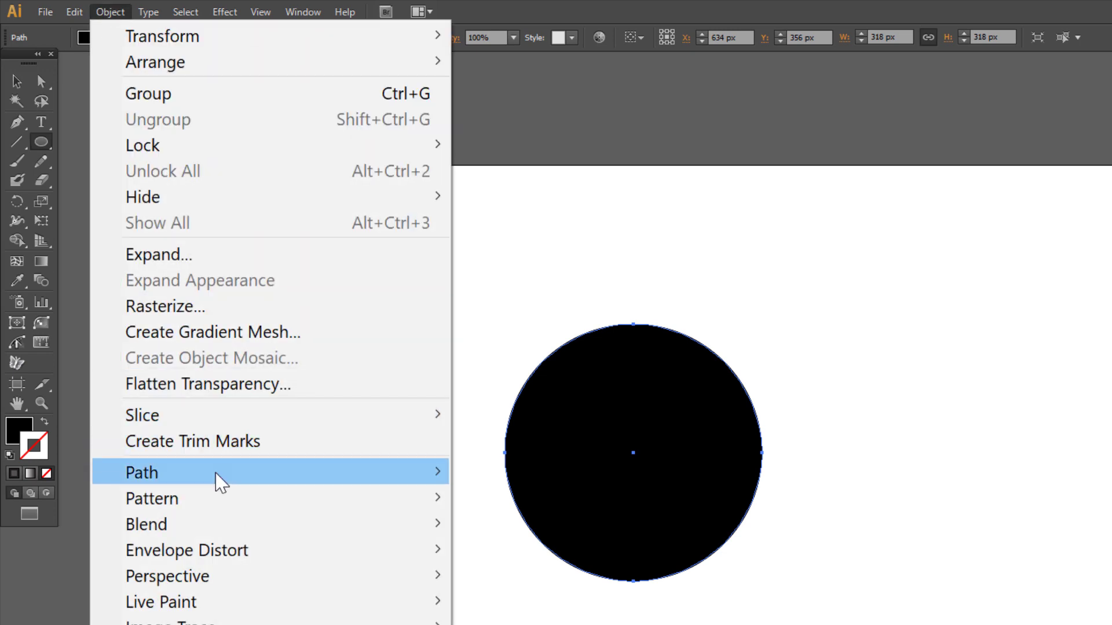
mouse_move(213, 479)
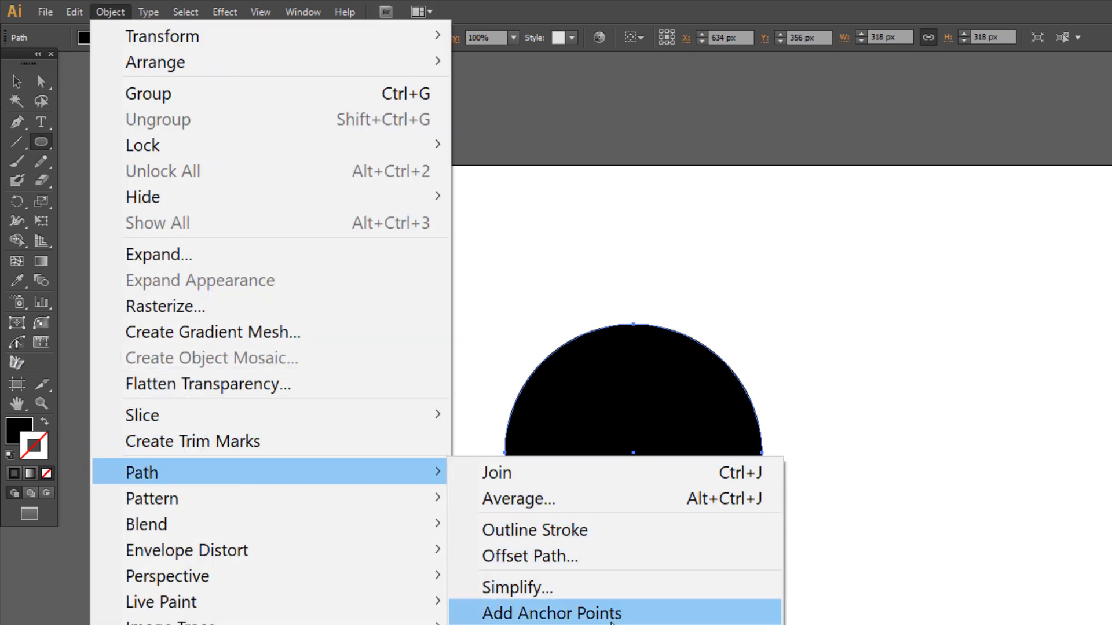
click(630, 616)
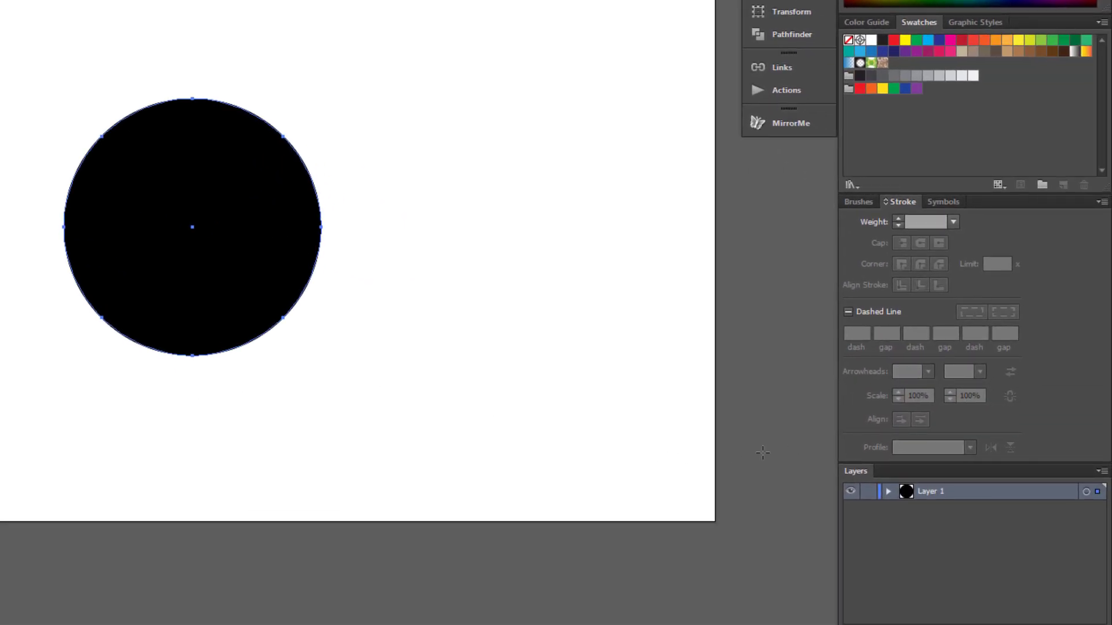
click(888, 491)
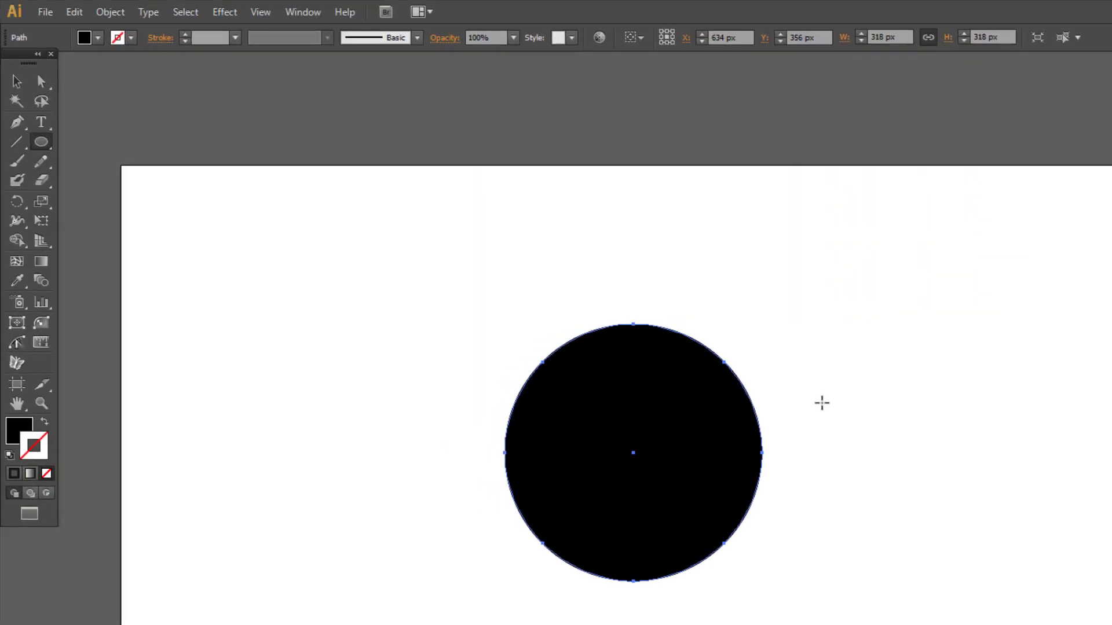
Step: Apply a -50% Pucker & Bloat effect to the top circle to form eight spikes
click(222, 14)
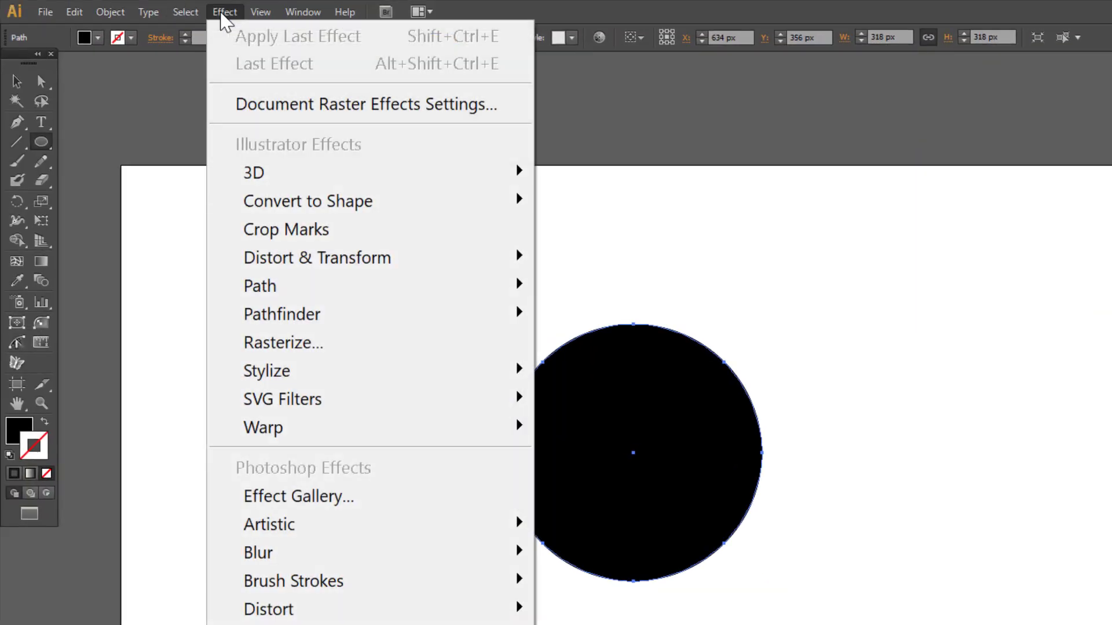
mouse_move(427, 255)
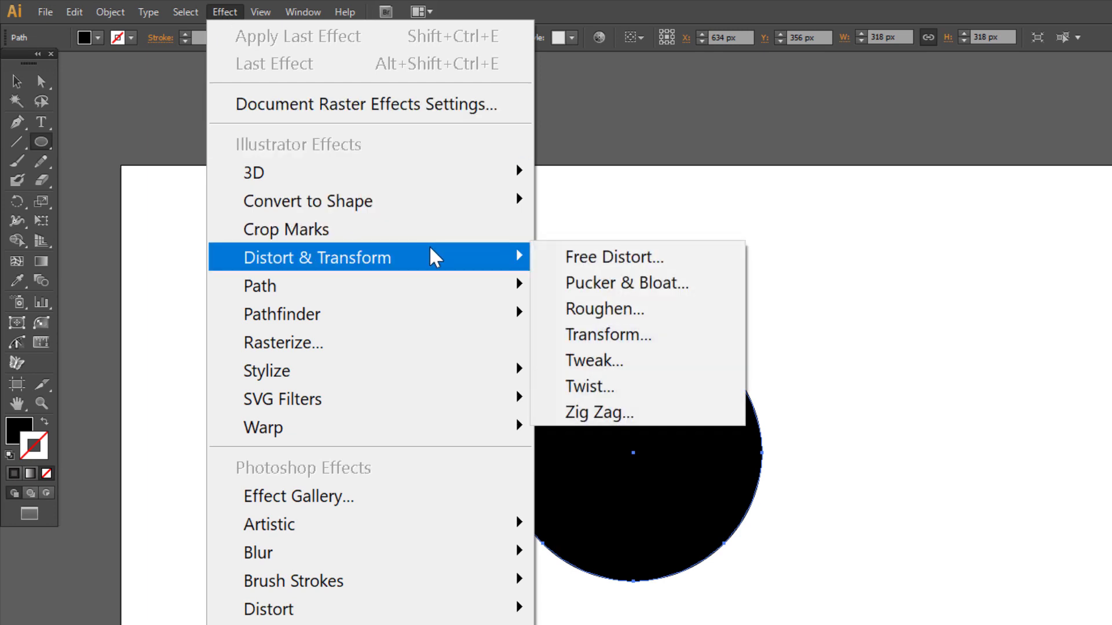
click(691, 287)
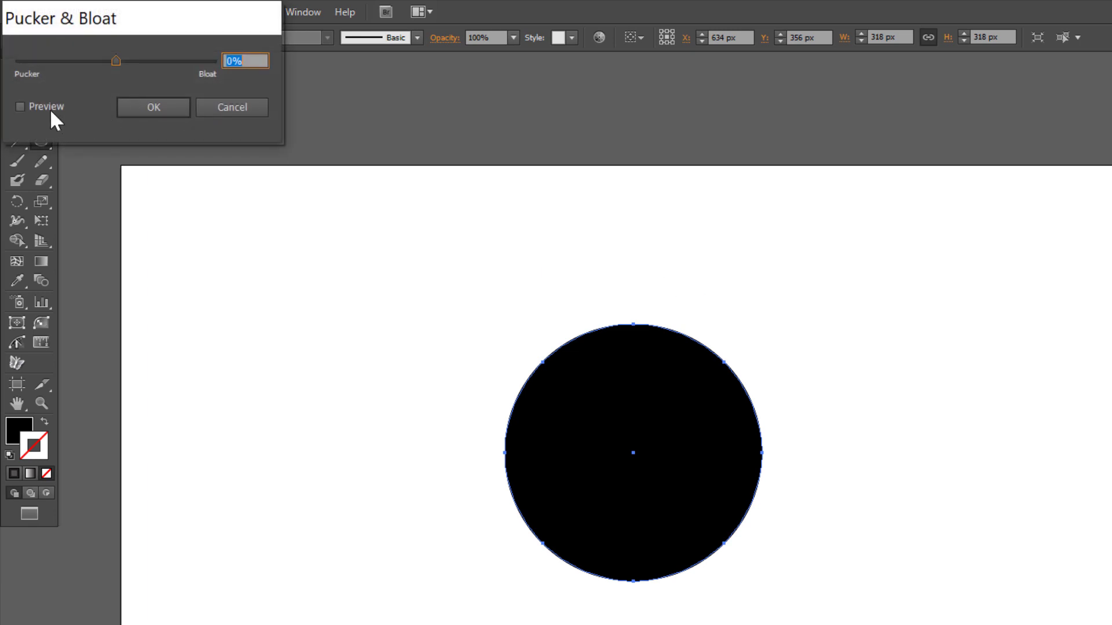
text(-50)
key(Tab)
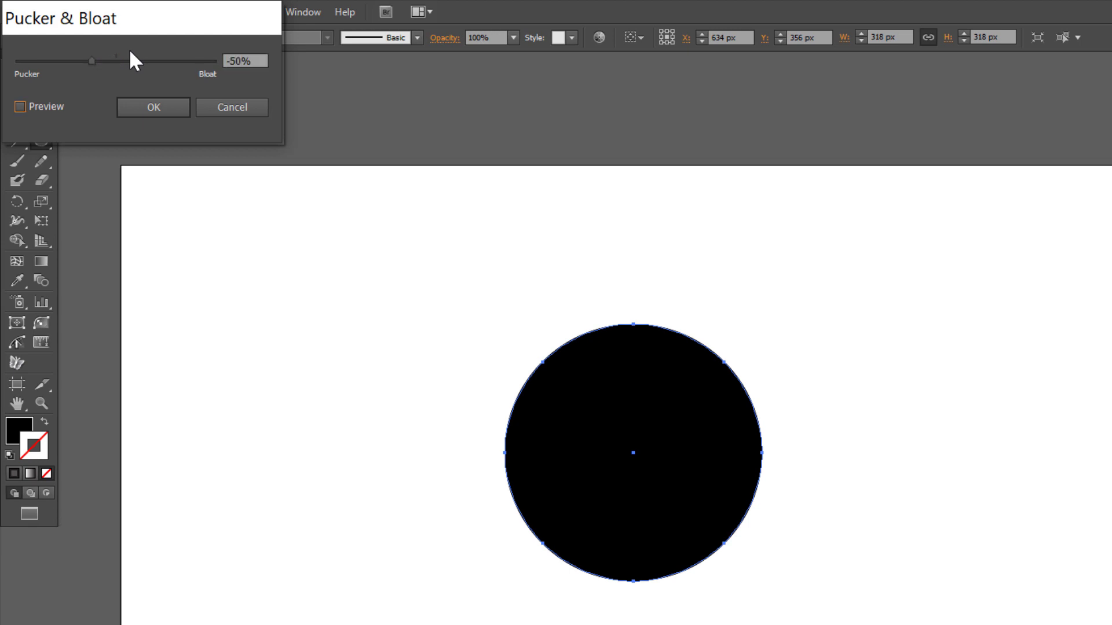
click(142, 110)
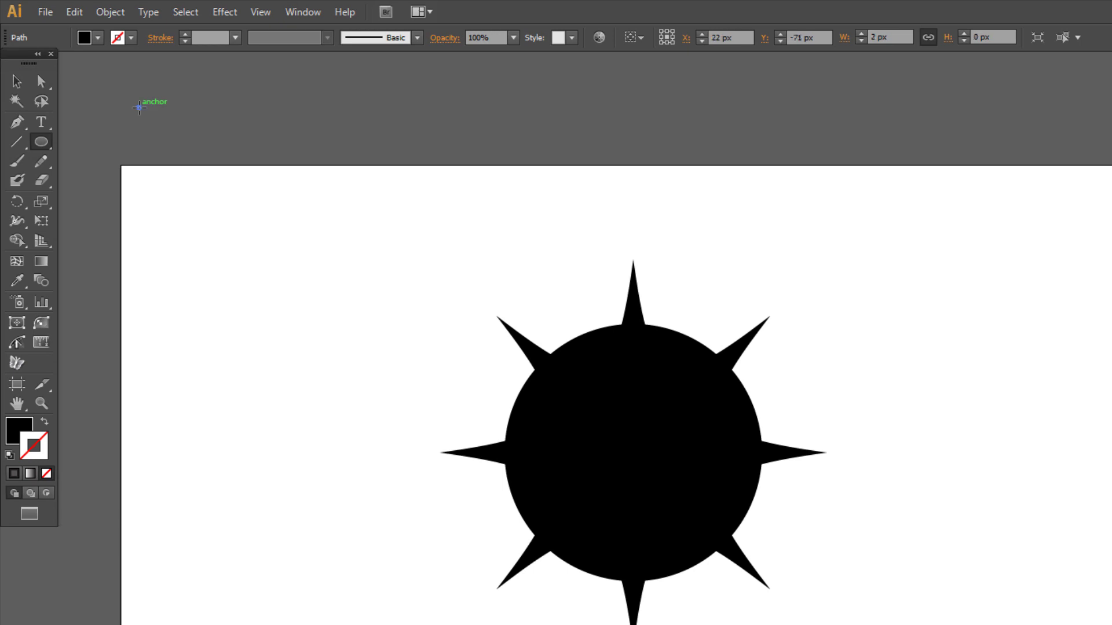
Step: Zoom in on the top spike and draw a small black oval knob over its tip
click(41, 407)
drag(575, 212, 691, 359)
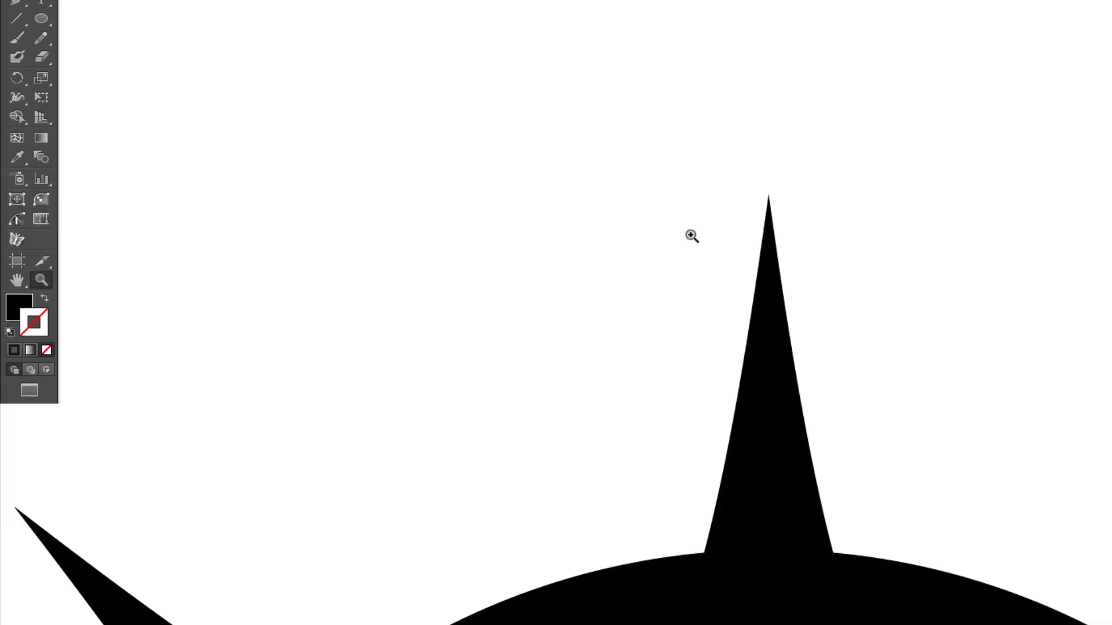
click(40, 20)
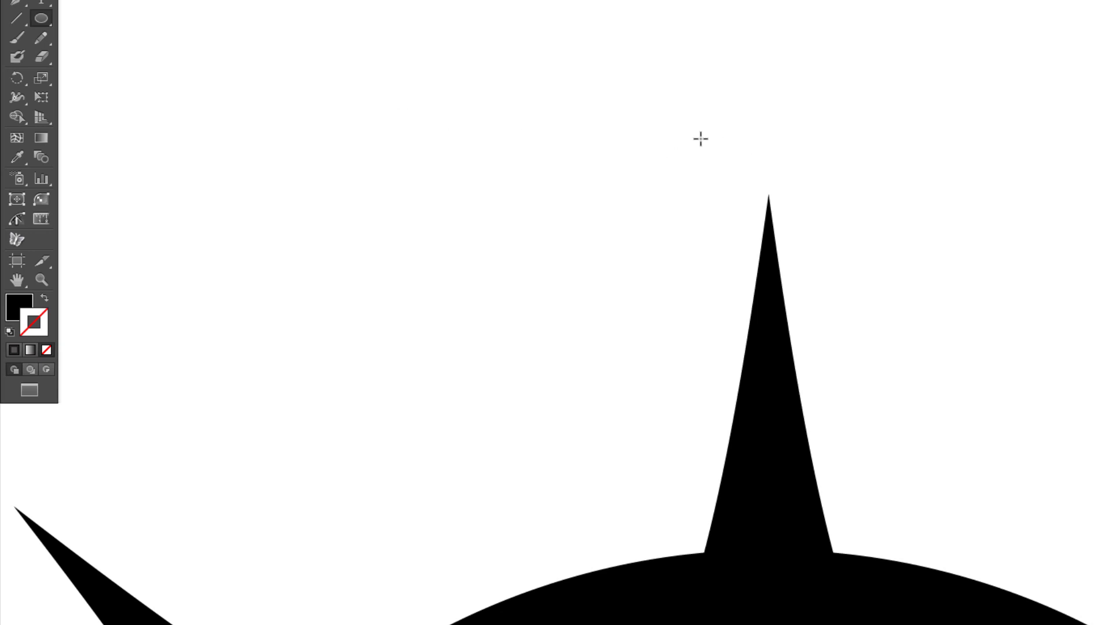
drag(700, 137, 839, 234)
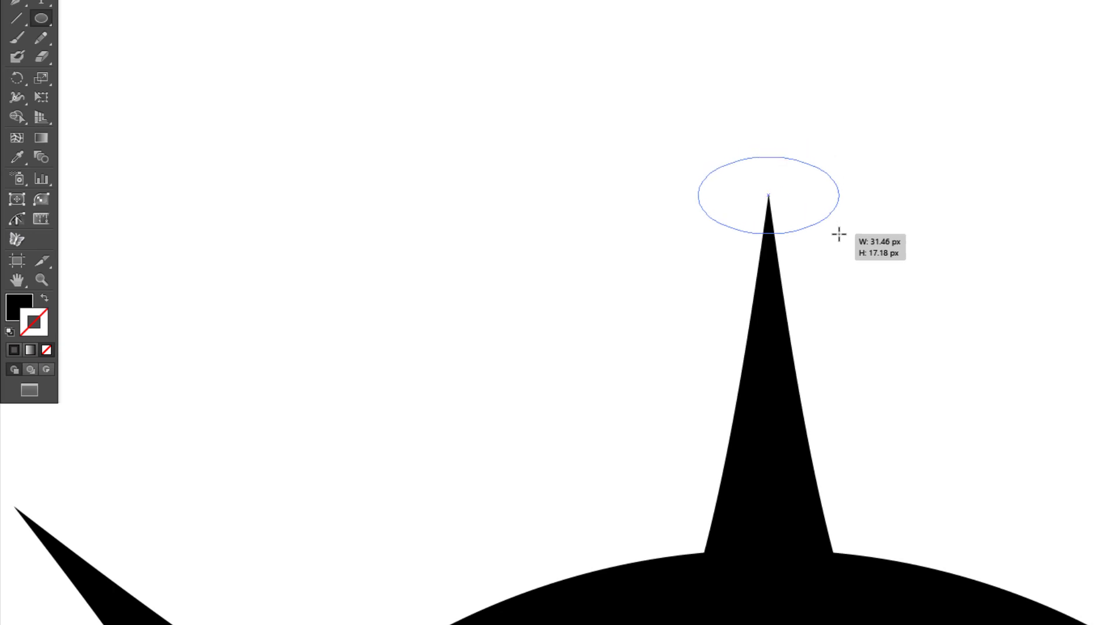
drag(839, 235, 839, 235)
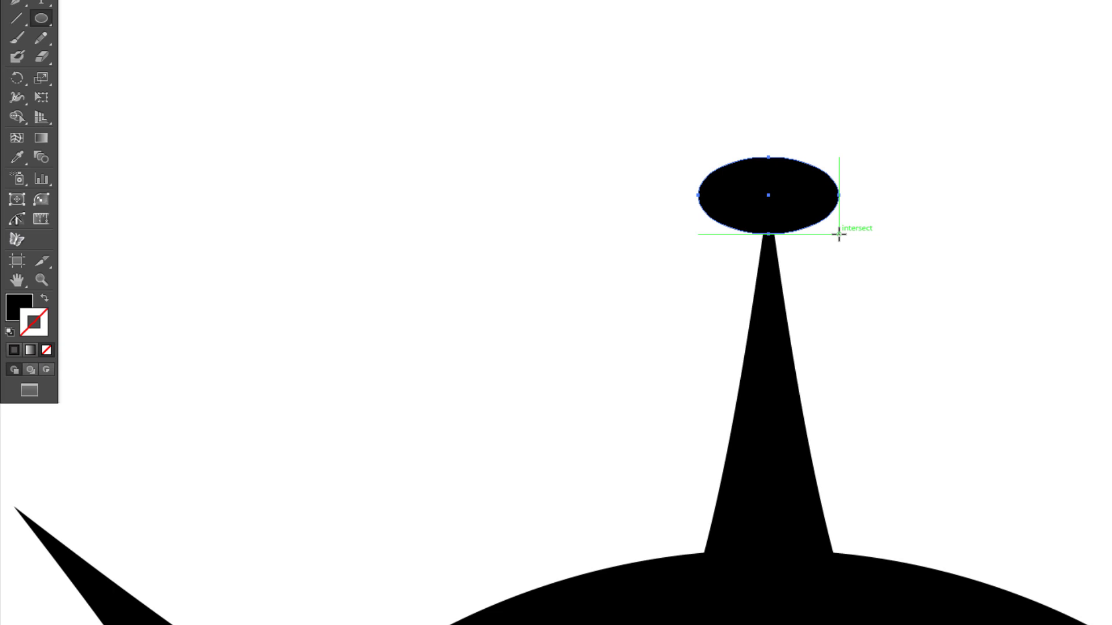
click(44, 284)
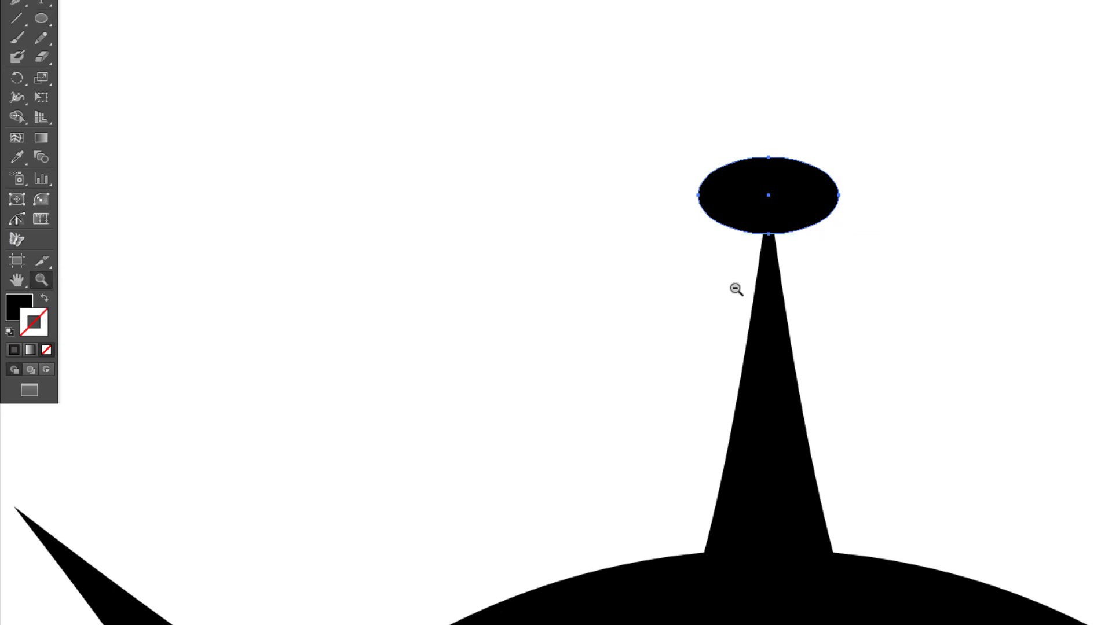
alt+click(753, 307)
alt+click(857, 416)
drag(846, 449, 774, 199)
alt+click(747, 231)
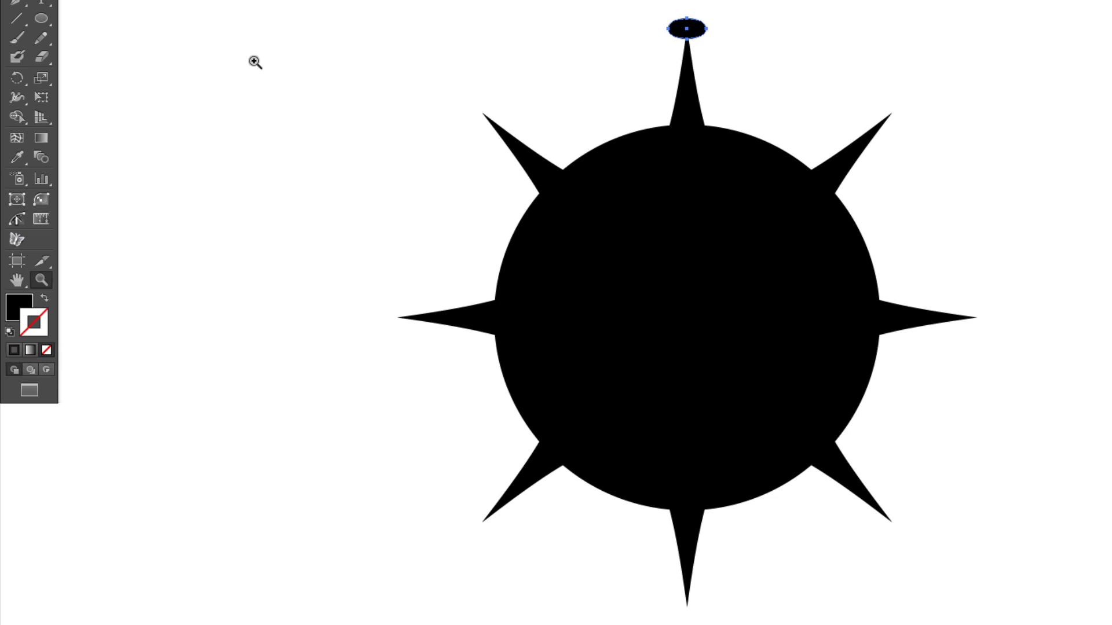
Step: Rotate a copy of the oval knob 45° around the body's centre onto the upper-right spike
click(16, 77)
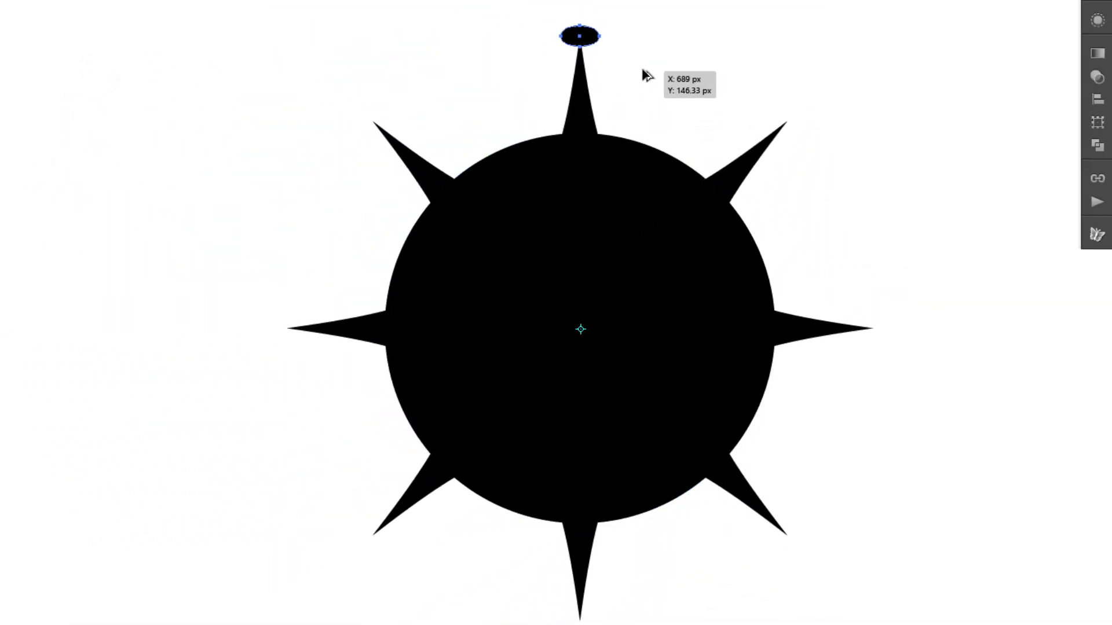
drag(693, 87, 778, 142)
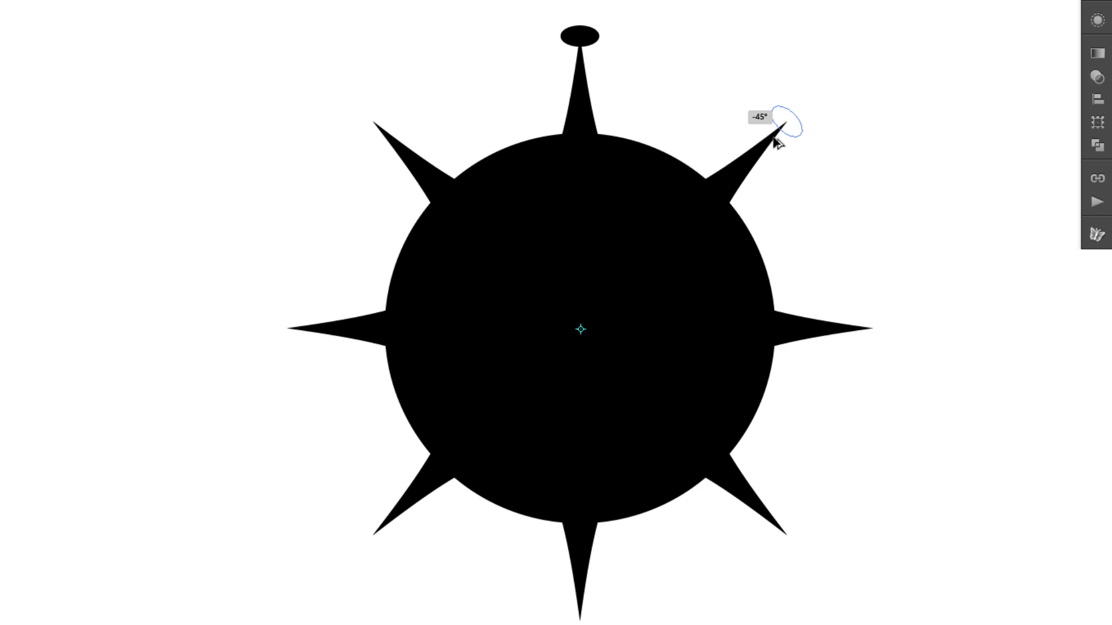
drag(777, 142, 778, 142)
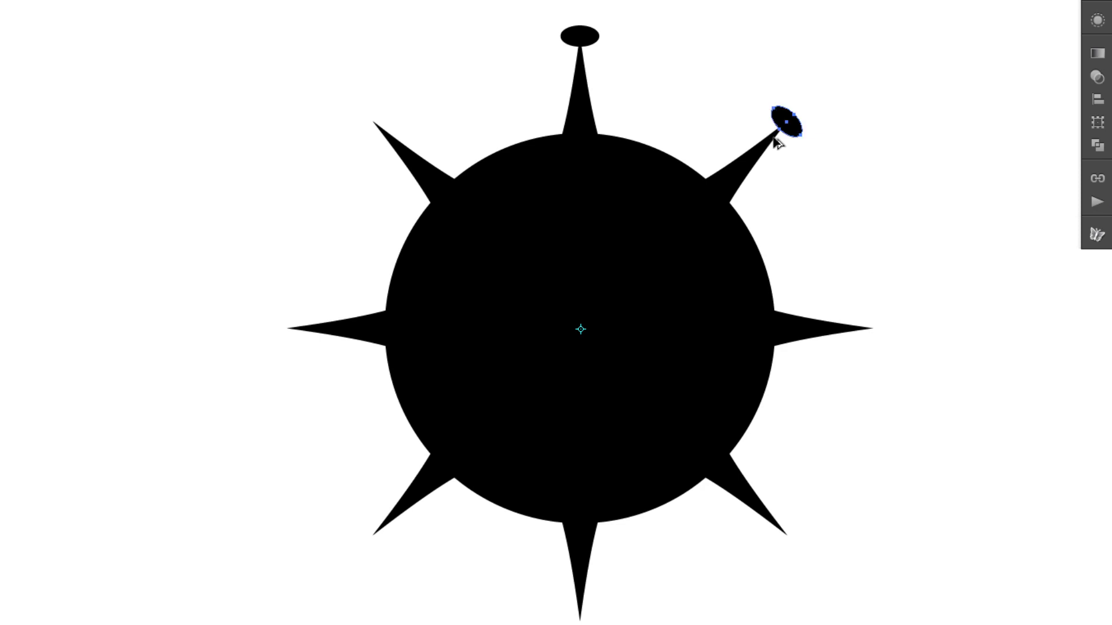
Step: Repeat the 45° rotated knob copy with Transform Again and Ctrl+D onto the remaining spikes
click(121, 14)
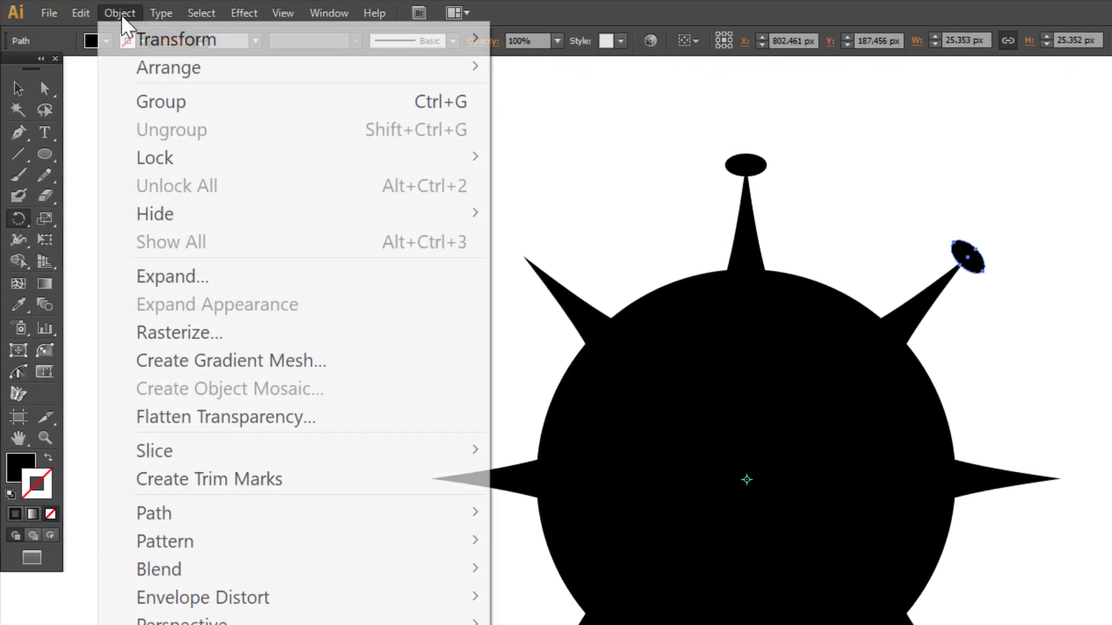
mouse_move(134, 39)
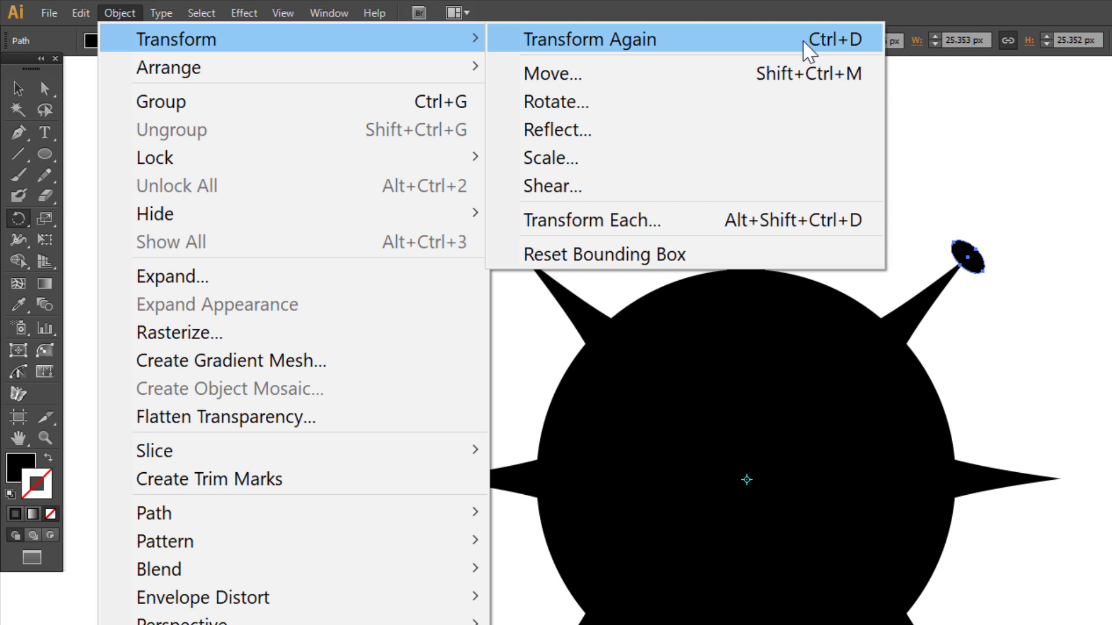
click(825, 45)
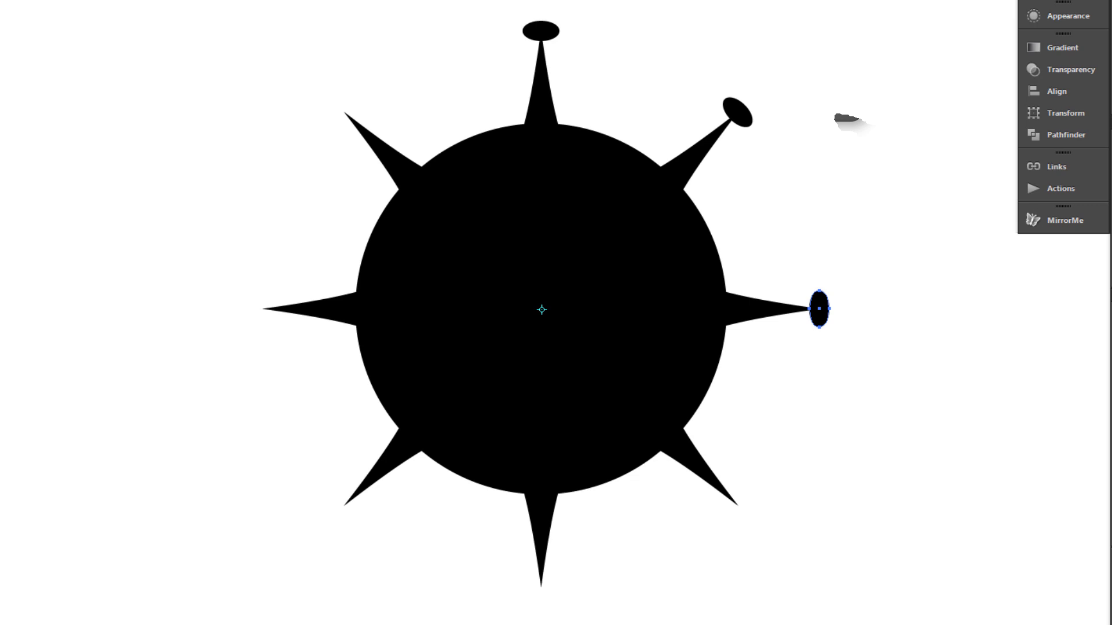
key(ctrl+d)
key(ctrl+d)
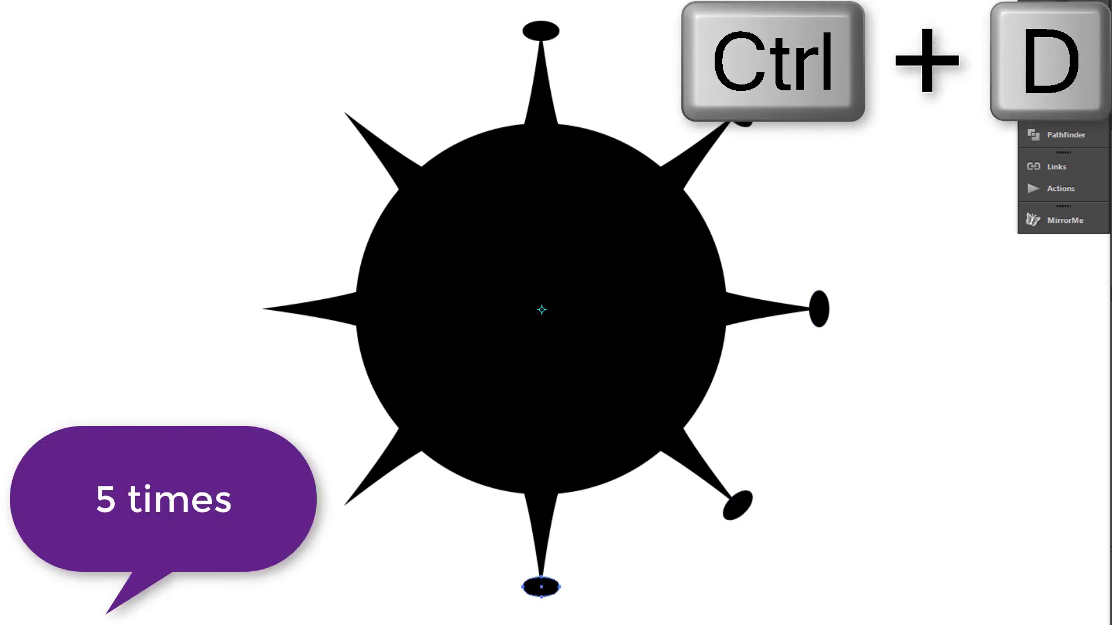
key(ctrl+d)
key(ctrl+d)
key(ctrl+d)
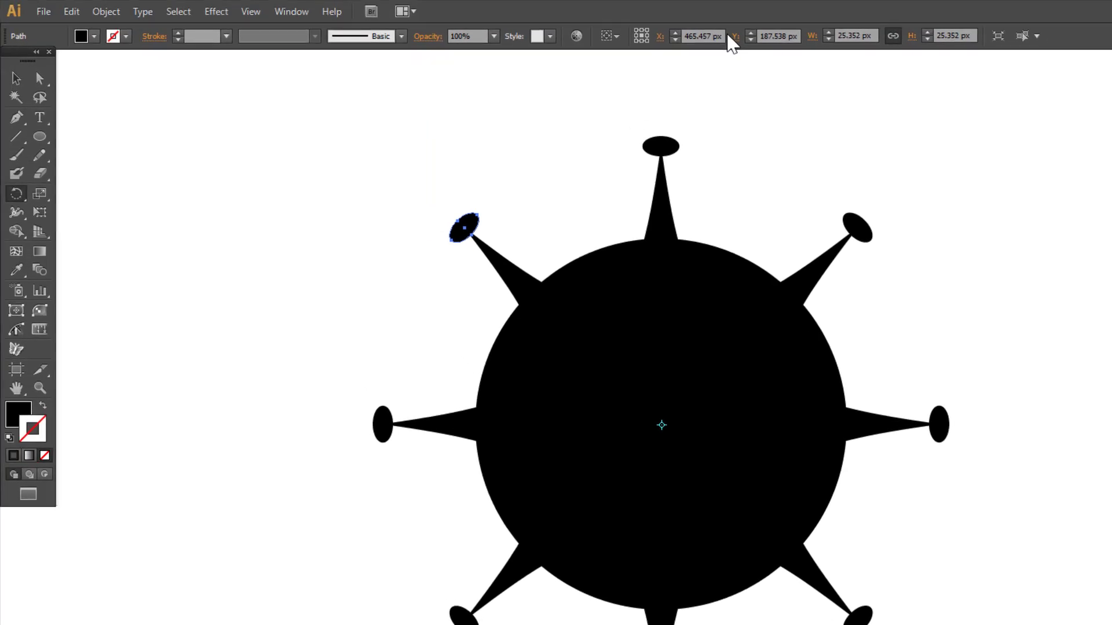
Step: Select all virus parts, expand their appearance, and unite them with Pathfinder into one shape
key(v)
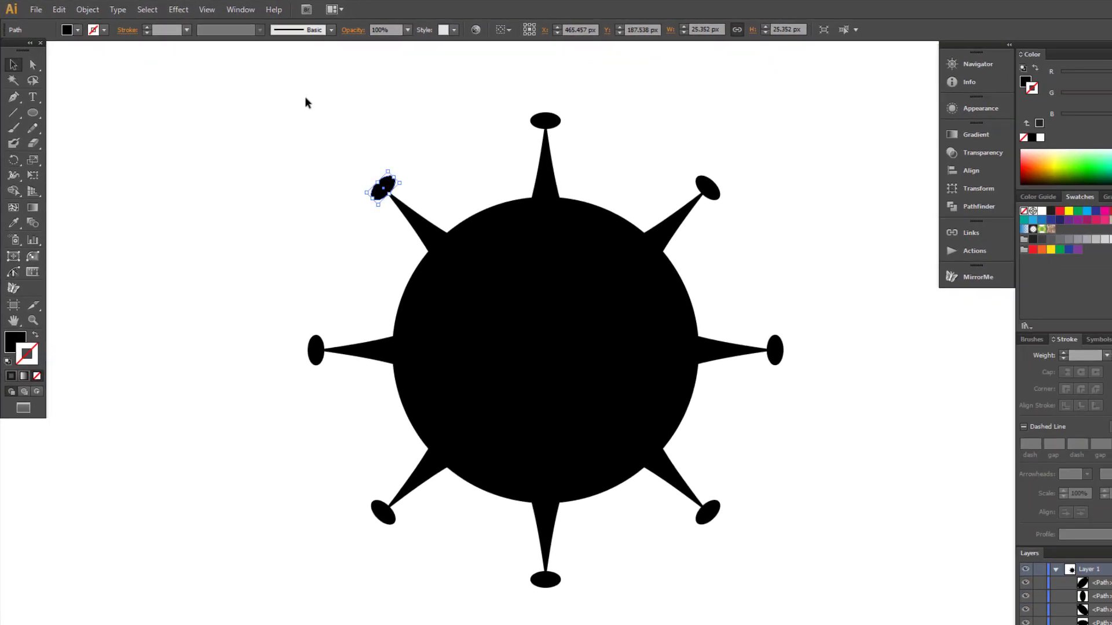
drag(386, 137, 881, 624)
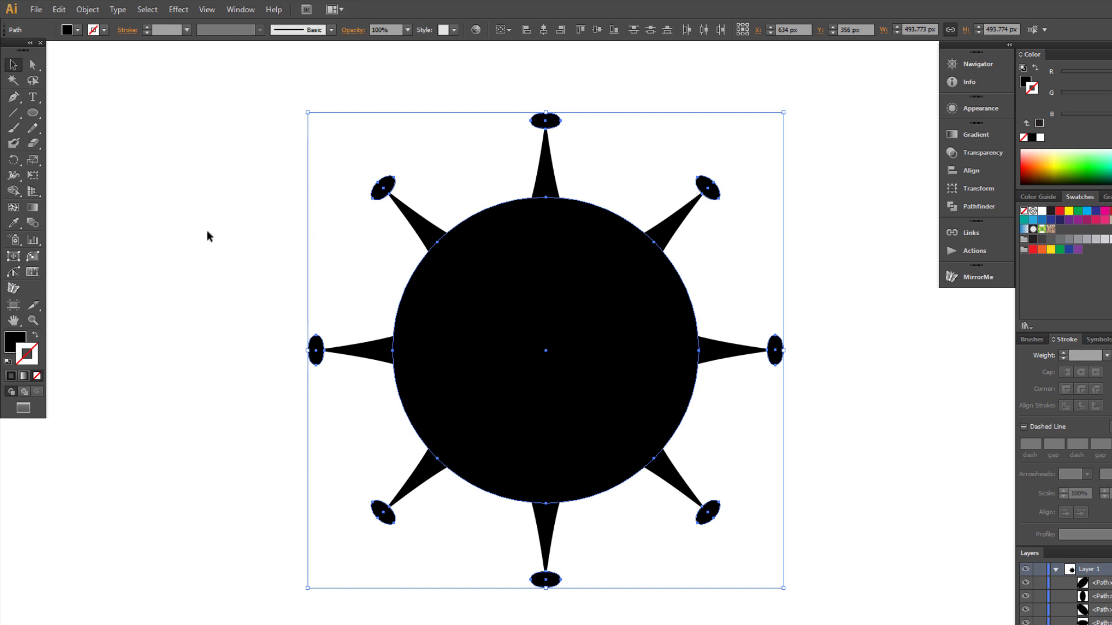
click(87, 9)
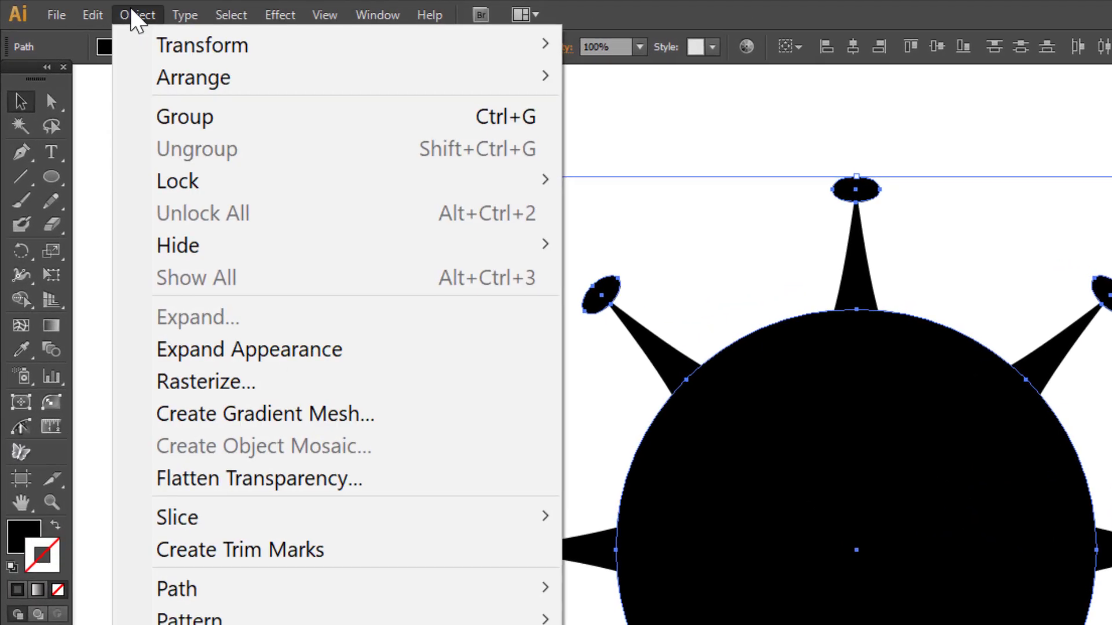
click(336, 351)
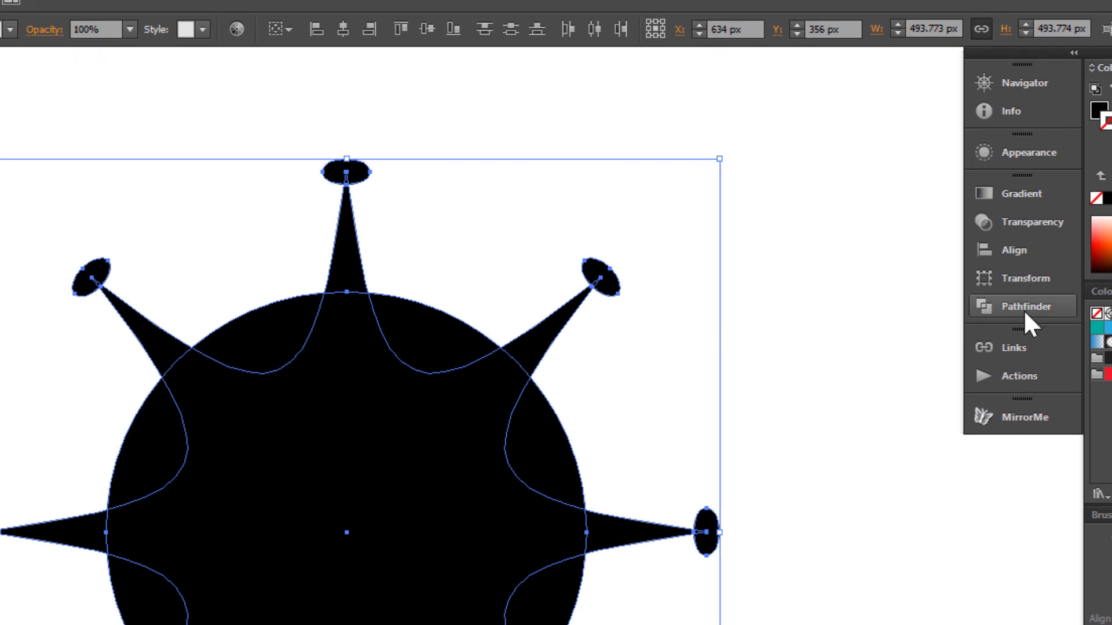
click(1023, 309)
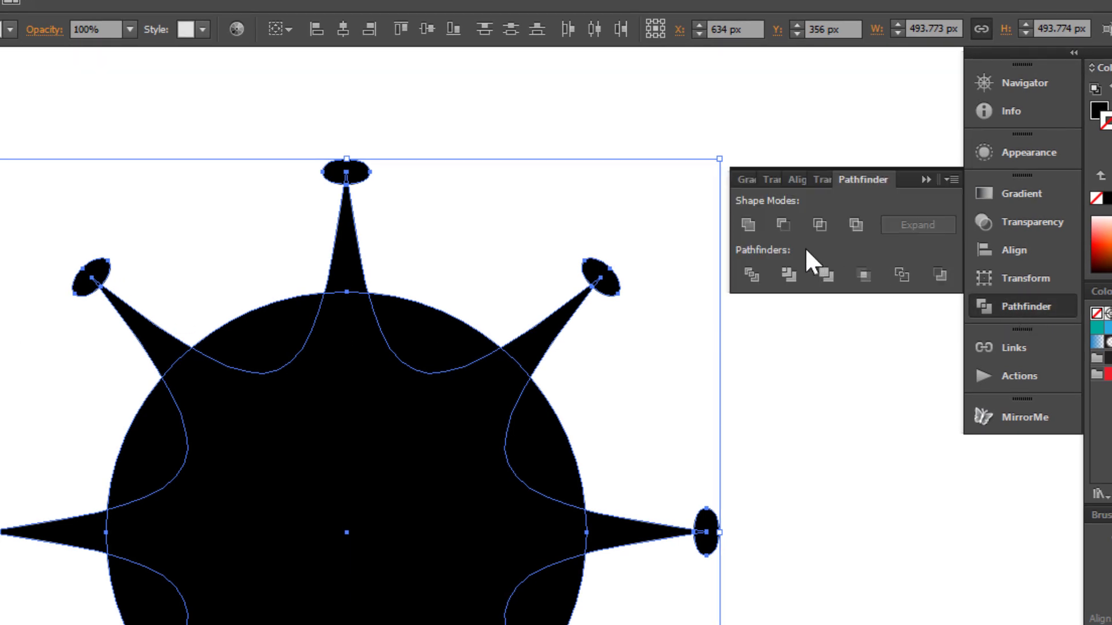
click(748, 225)
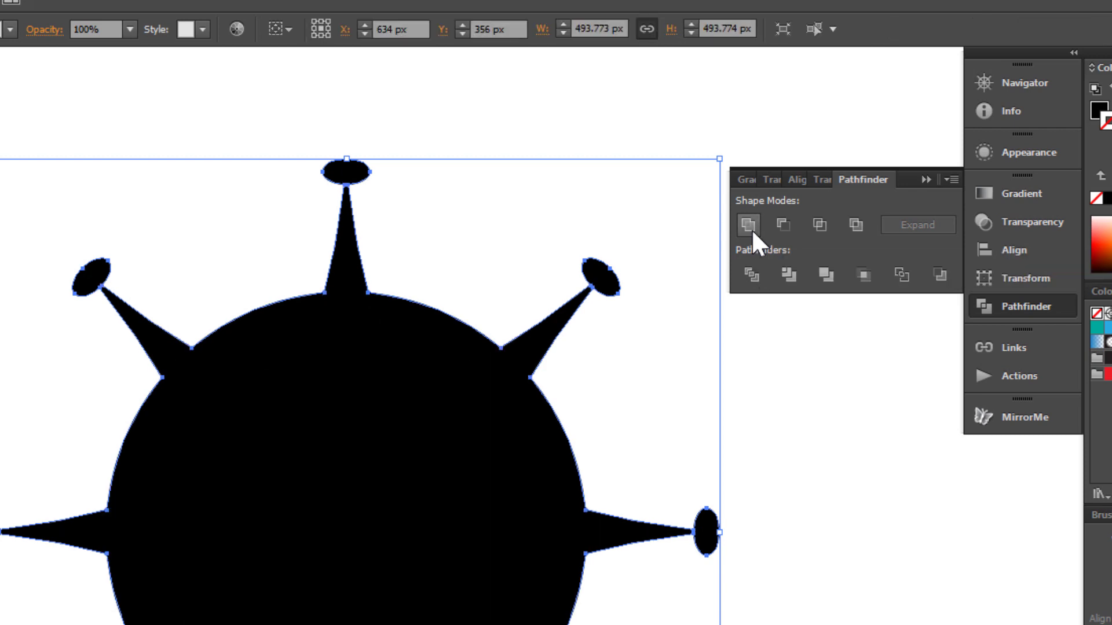
Step: Open the Transform effect with Preview on and set Copies to 1
click(0, 0)
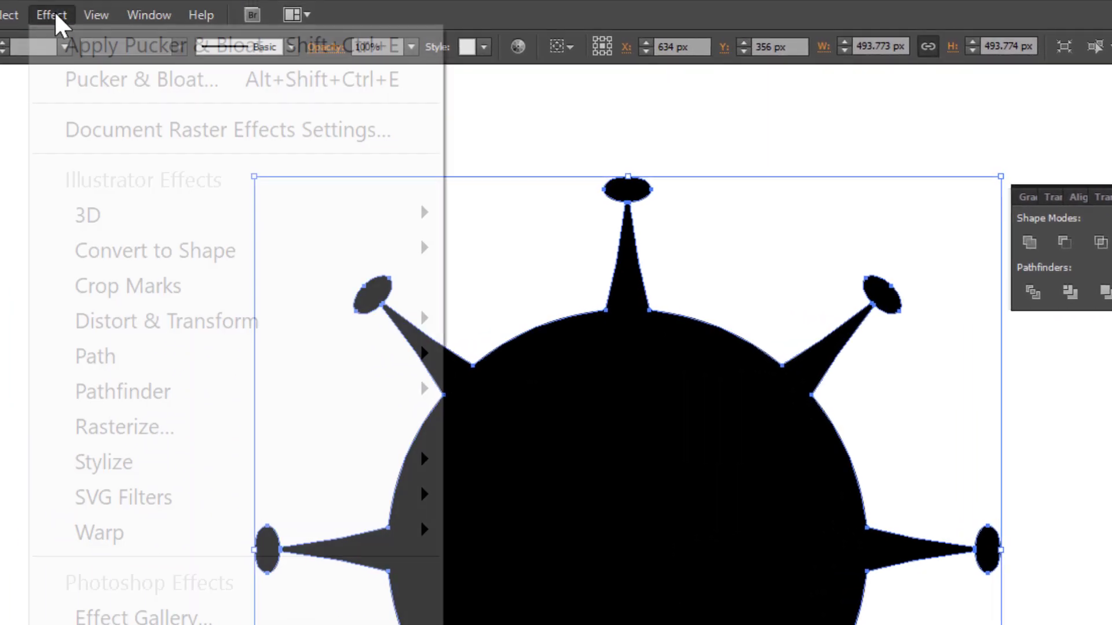
mouse_move(207, 316)
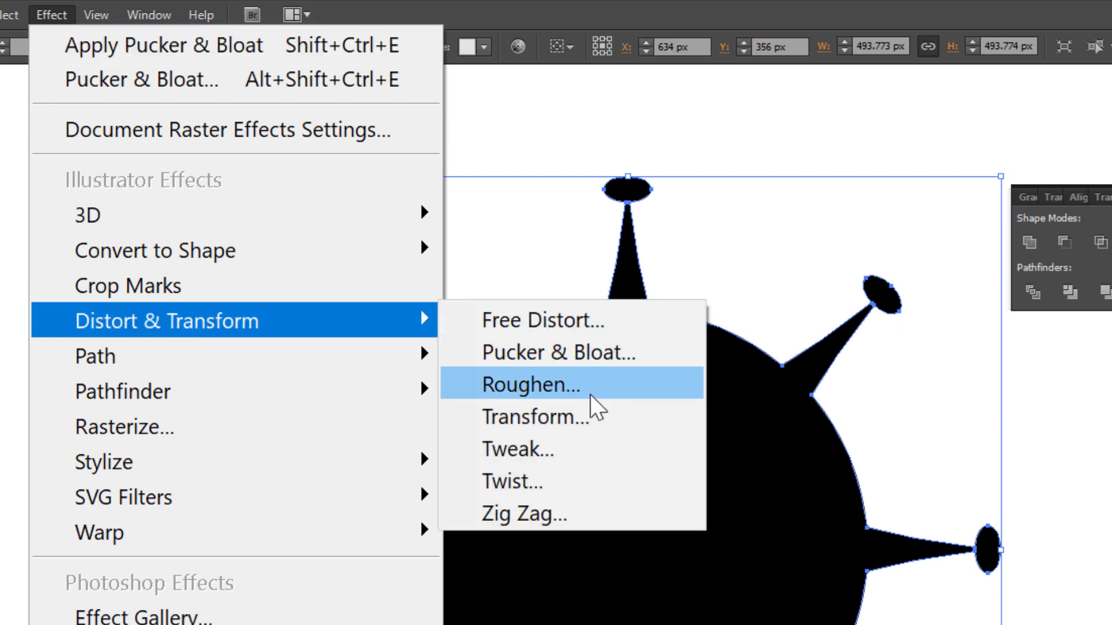
click(579, 420)
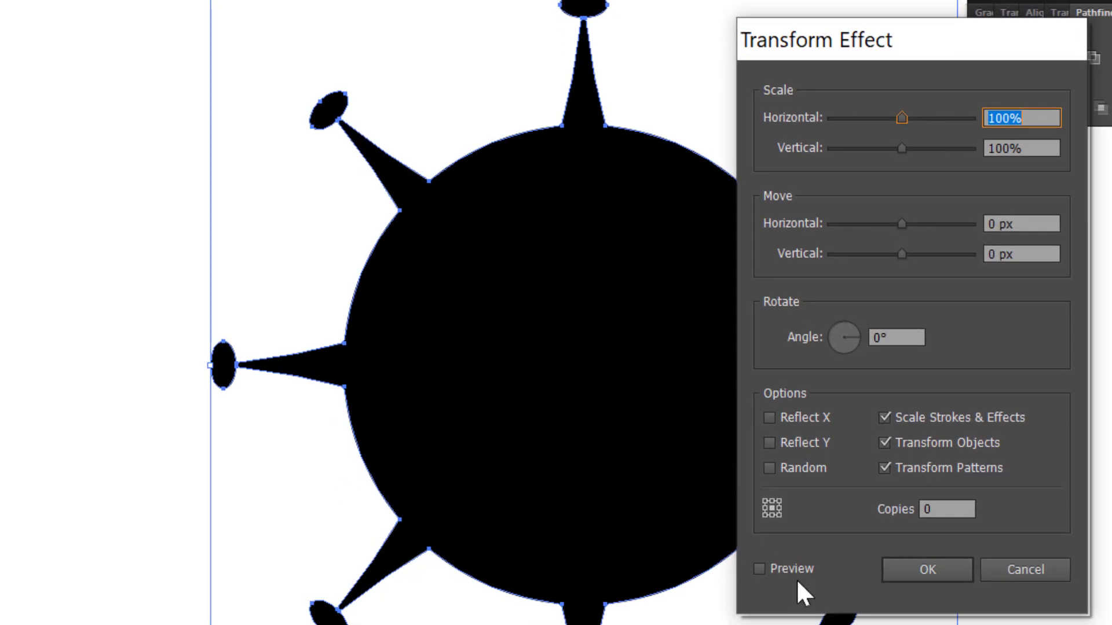
click(791, 570)
click(946, 508)
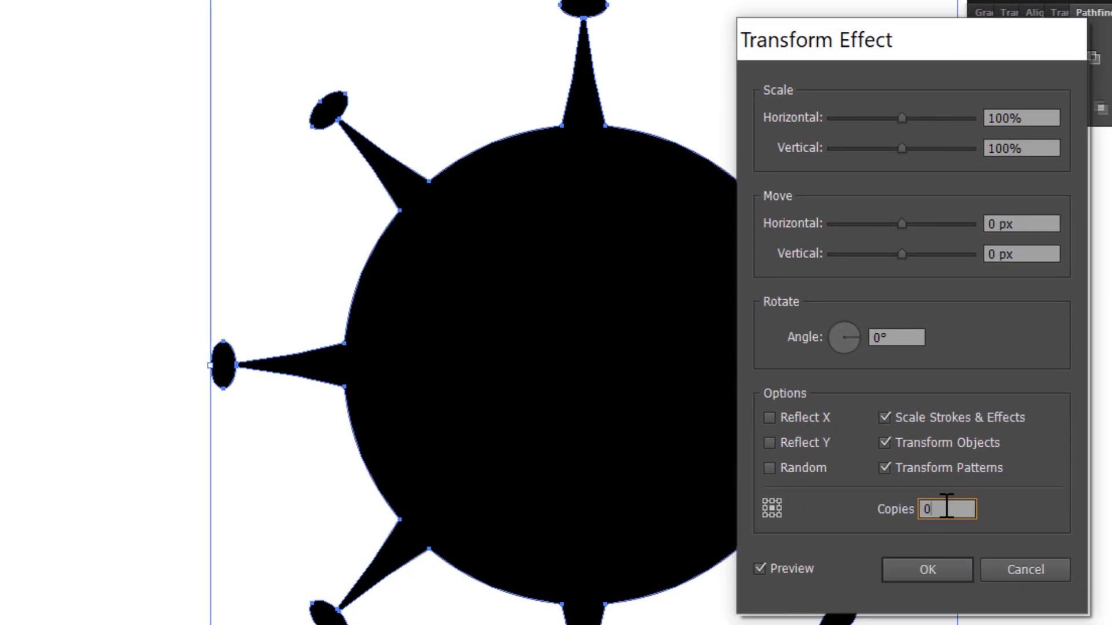
key(Up)
Step: Scale the copy to 85% horizontally and vertically, rotate it 22.5°, and apply
drag(1022, 116, 913, 119)
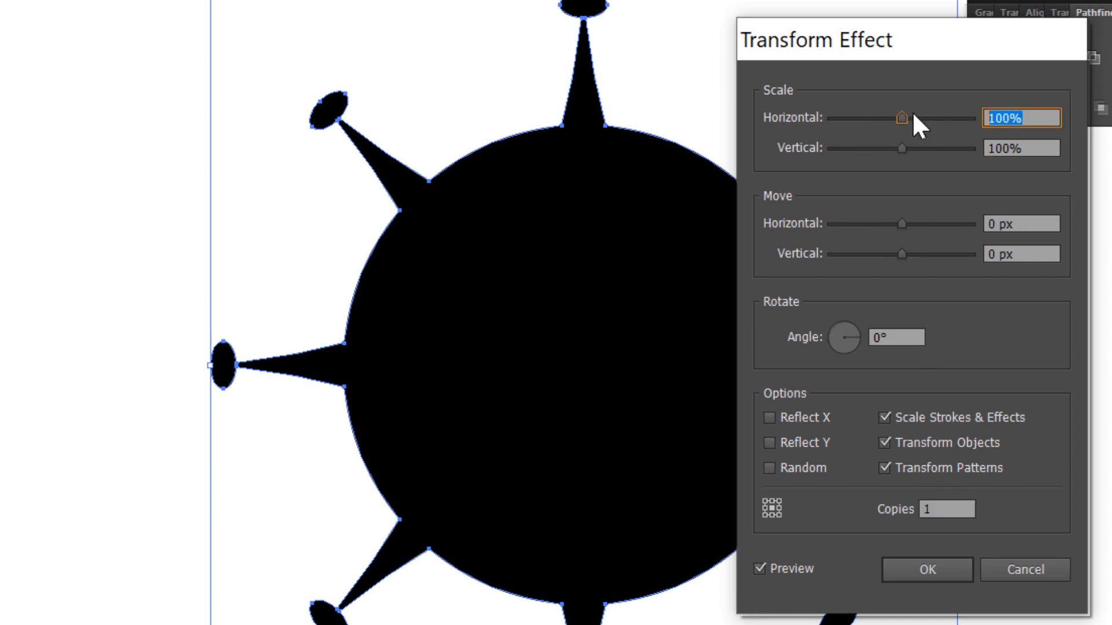
text(85)
key(Tab)
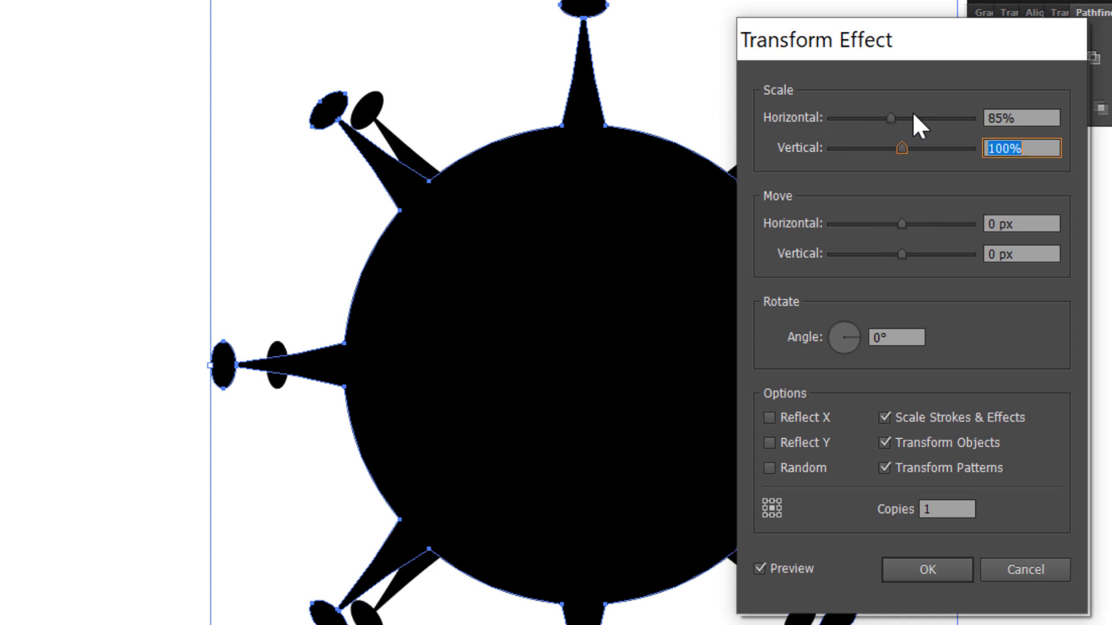
text(85)
key(Tab)
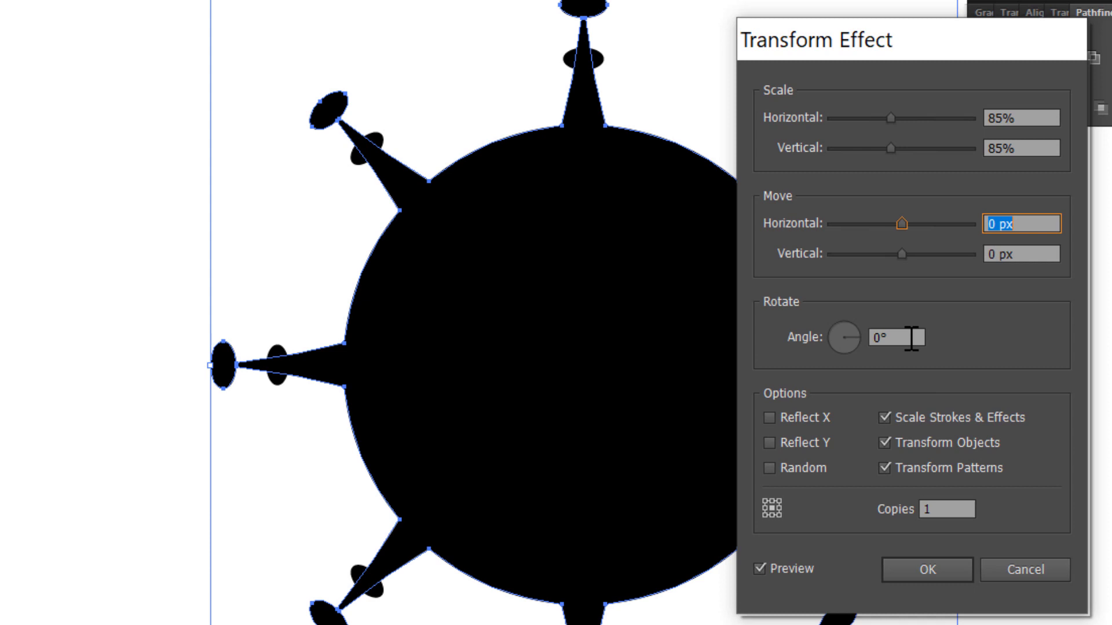
click(912, 338)
text(22)
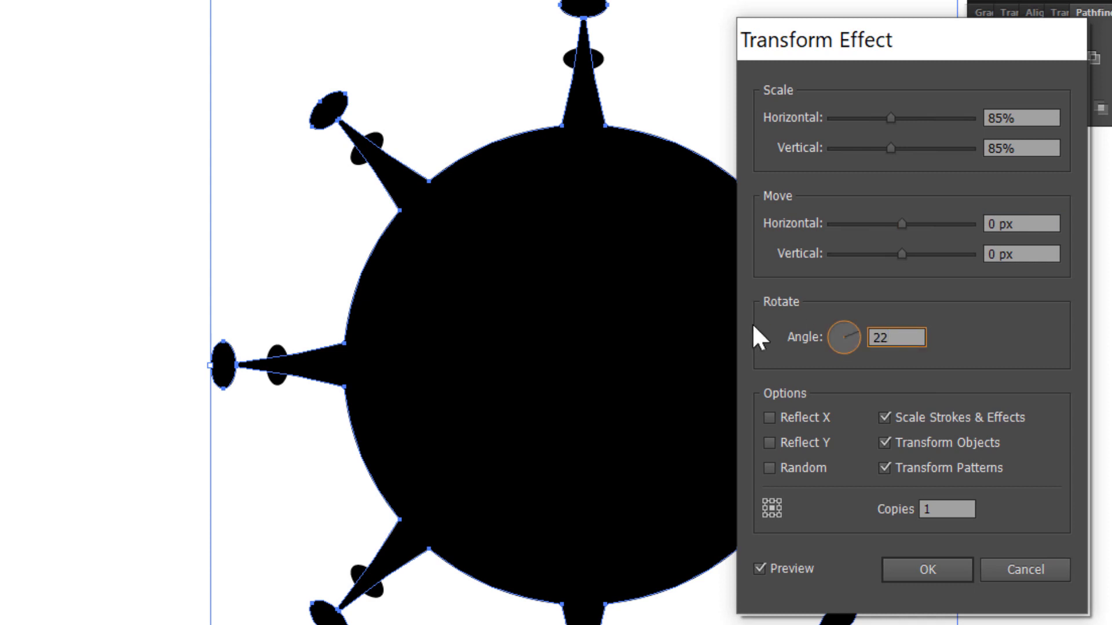
text(.5)
key(Tab)
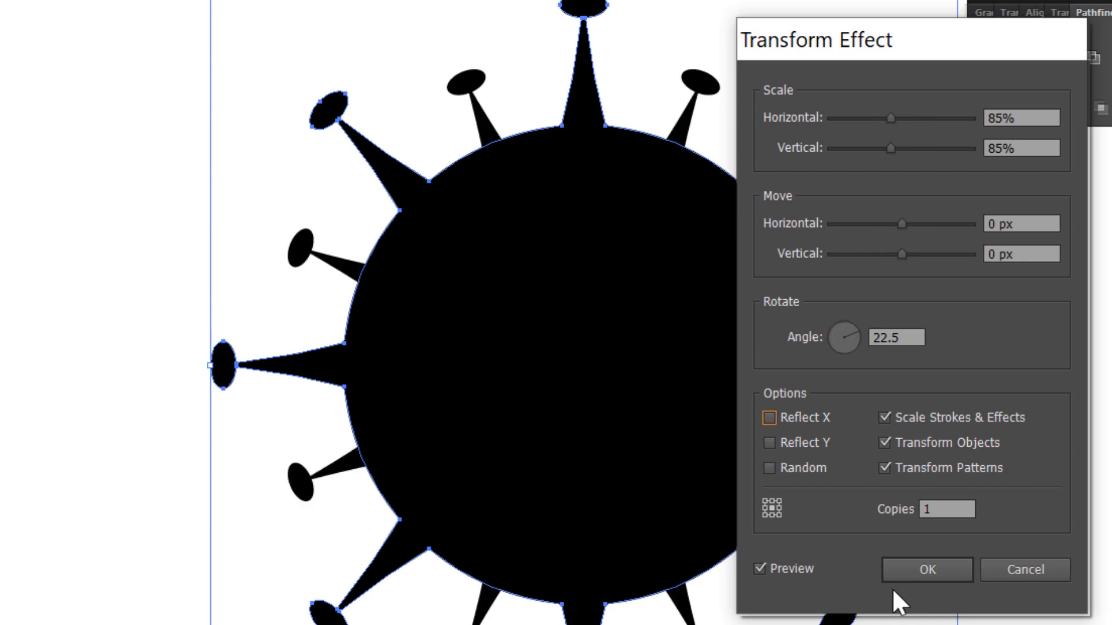
click(925, 568)
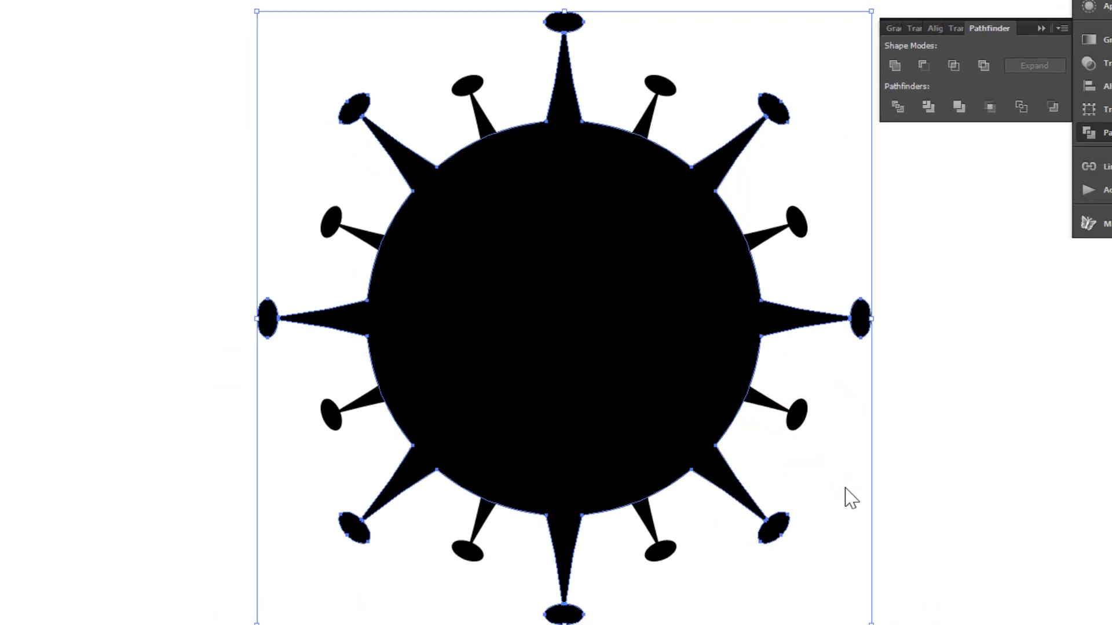
Step: Expand the transform effect's appearance and unite all sixteen spikes and bodies into one path
click(109, 12)
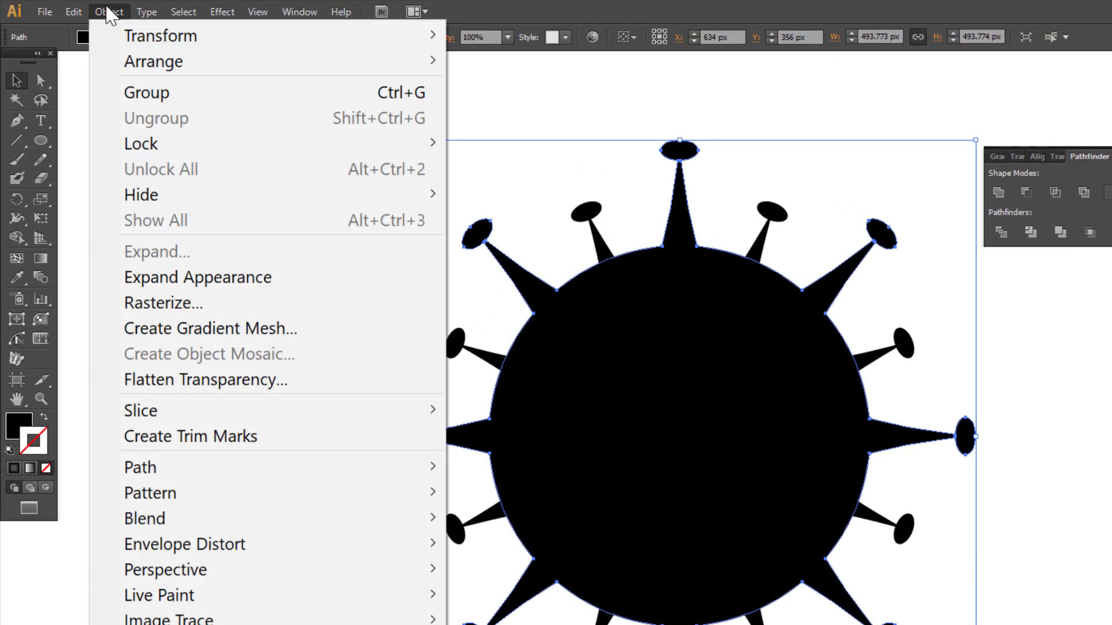
click(211, 280)
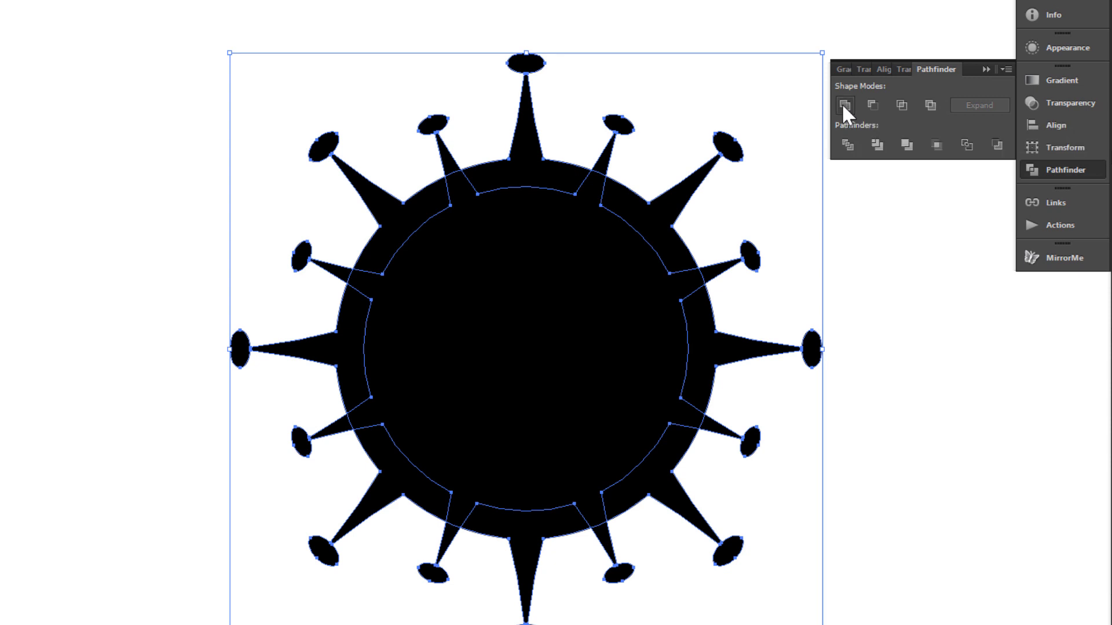
click(842, 104)
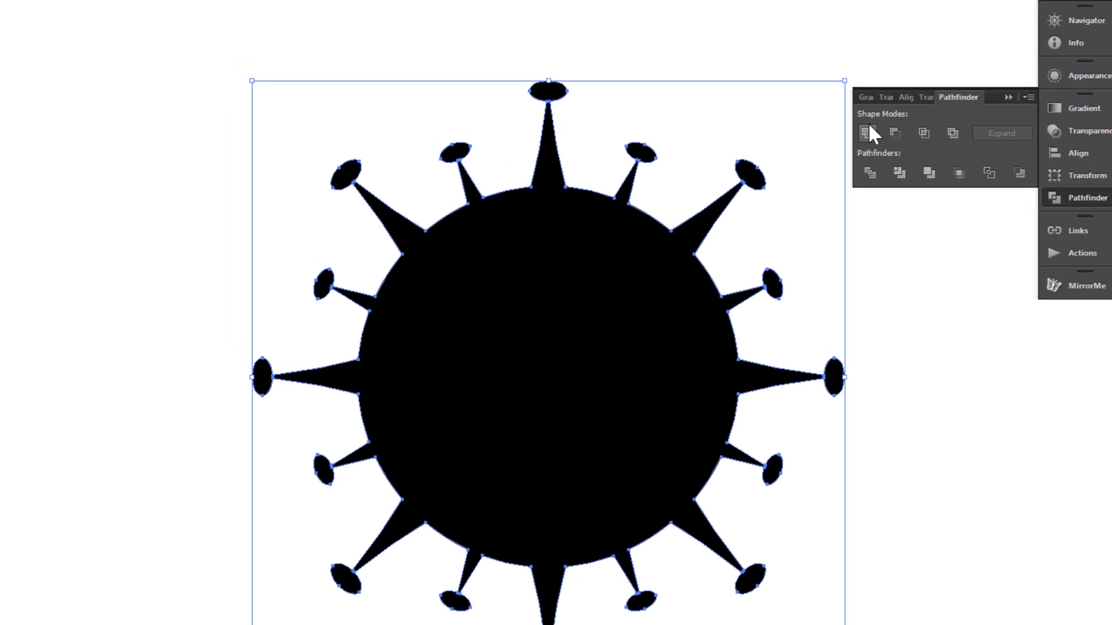
Step: Apply a Round Corners effect with a 10 px radius to the virus, checking it in Preview
click(139, 11)
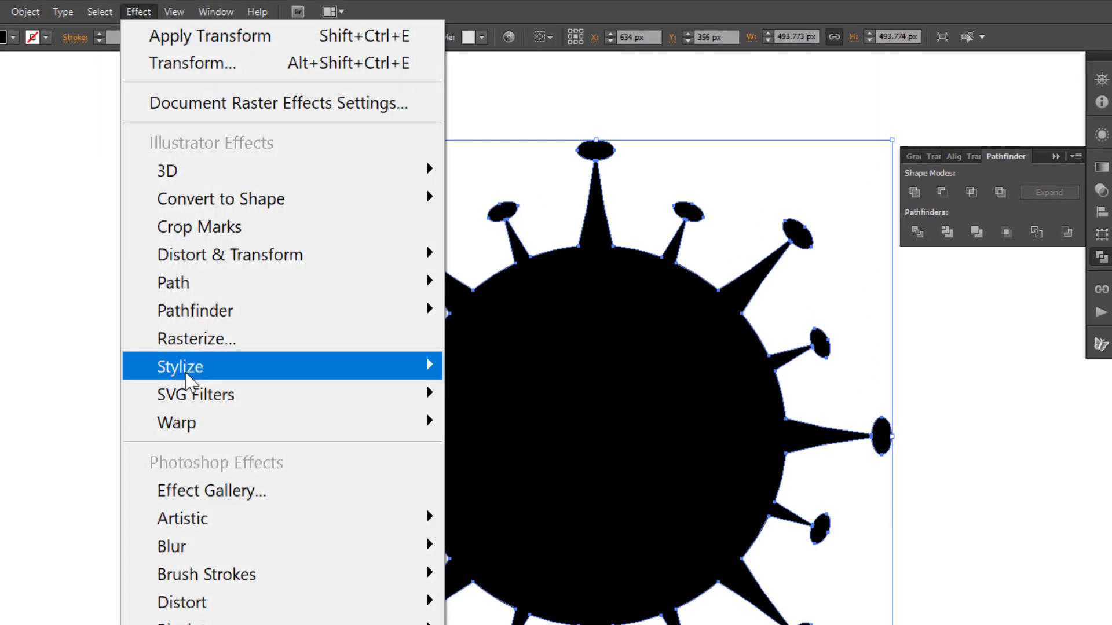
mouse_move(186, 375)
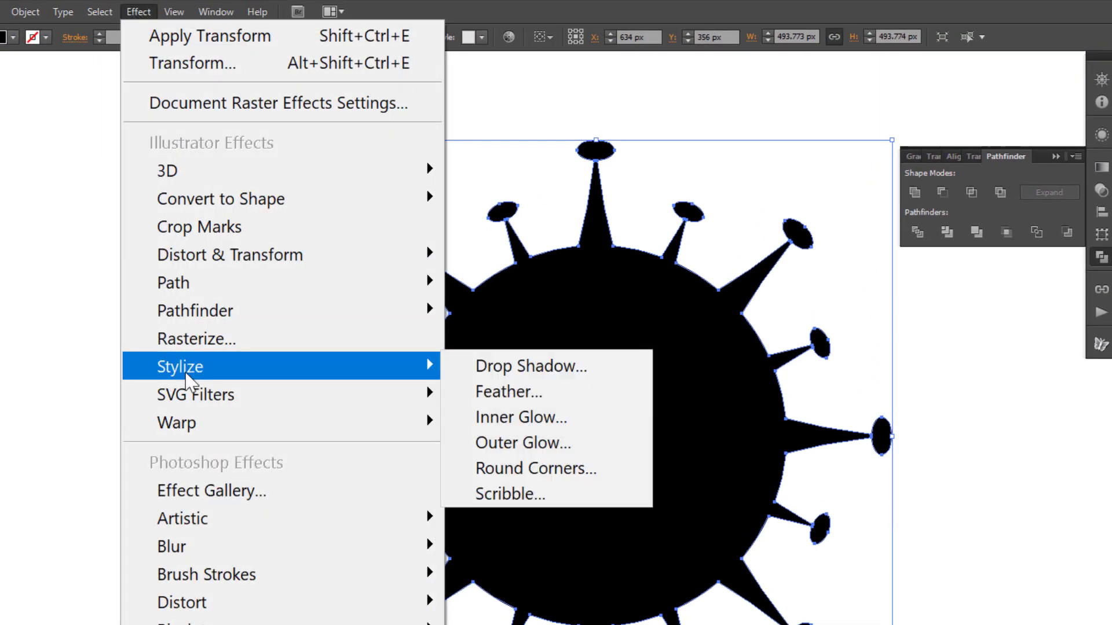
click(583, 481)
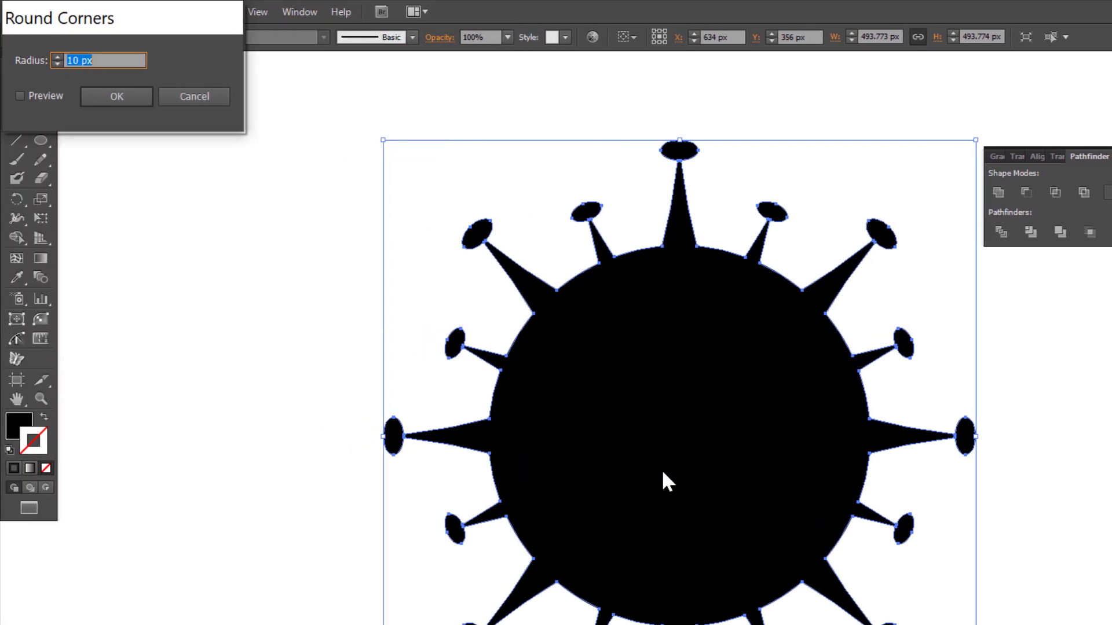
click(24, 98)
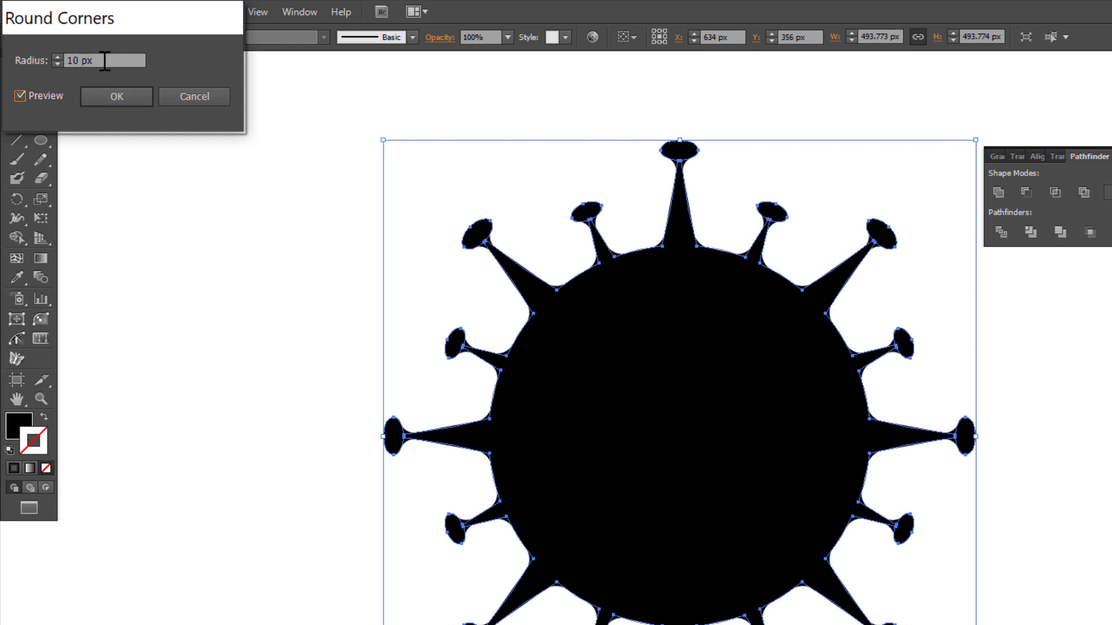
click(116, 97)
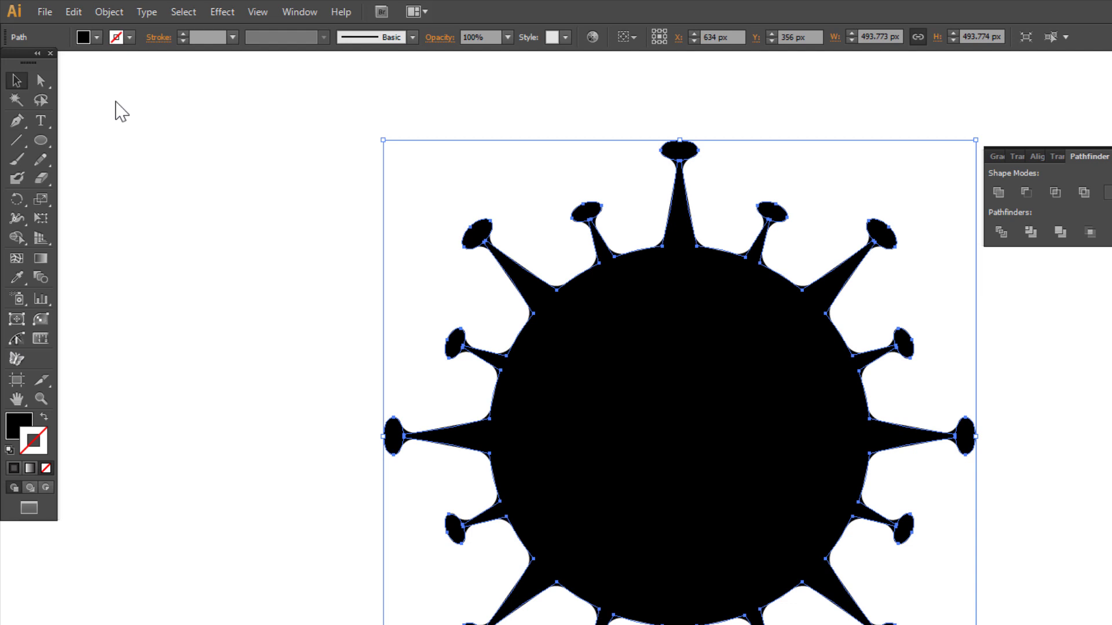
Step: Expand the virus's appearance so the 10 px rounded corners become real path geometry
click(109, 10)
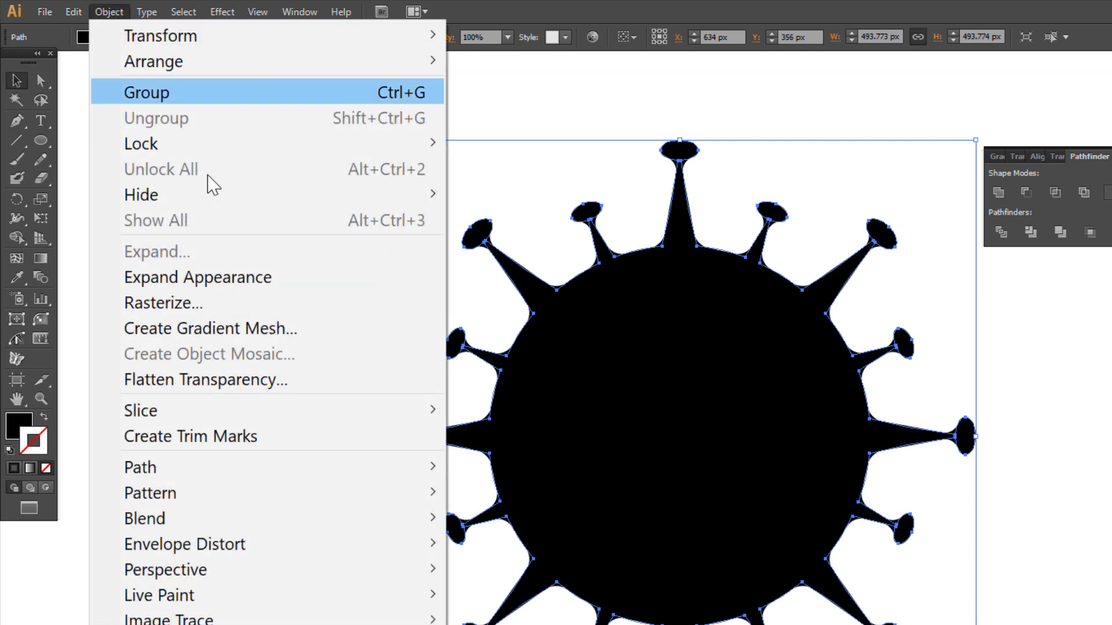
click(265, 282)
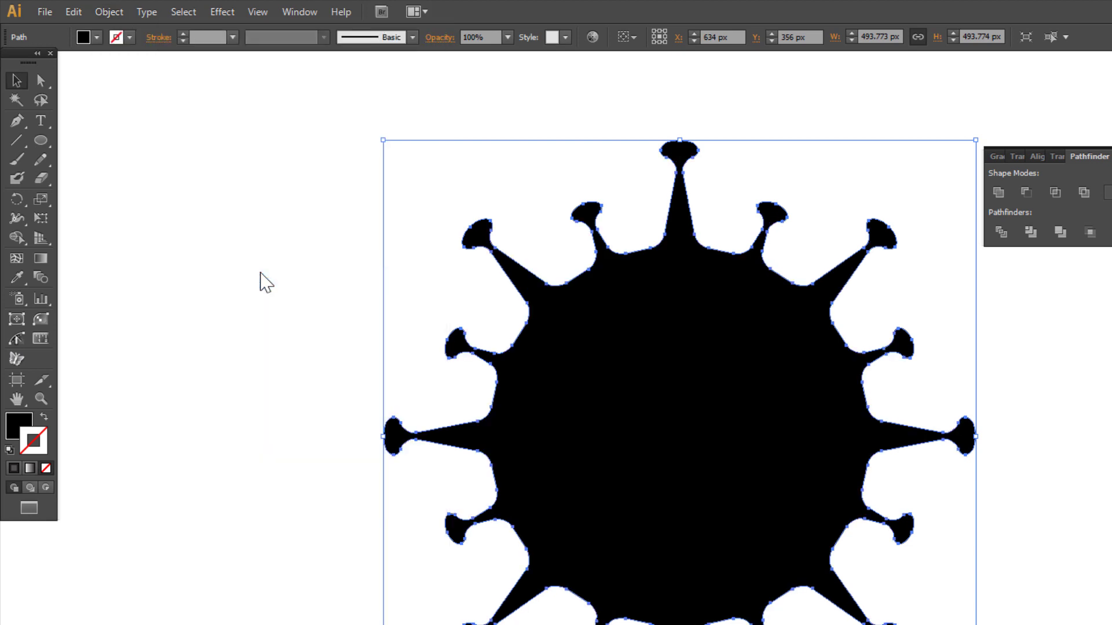
click(259, 275)
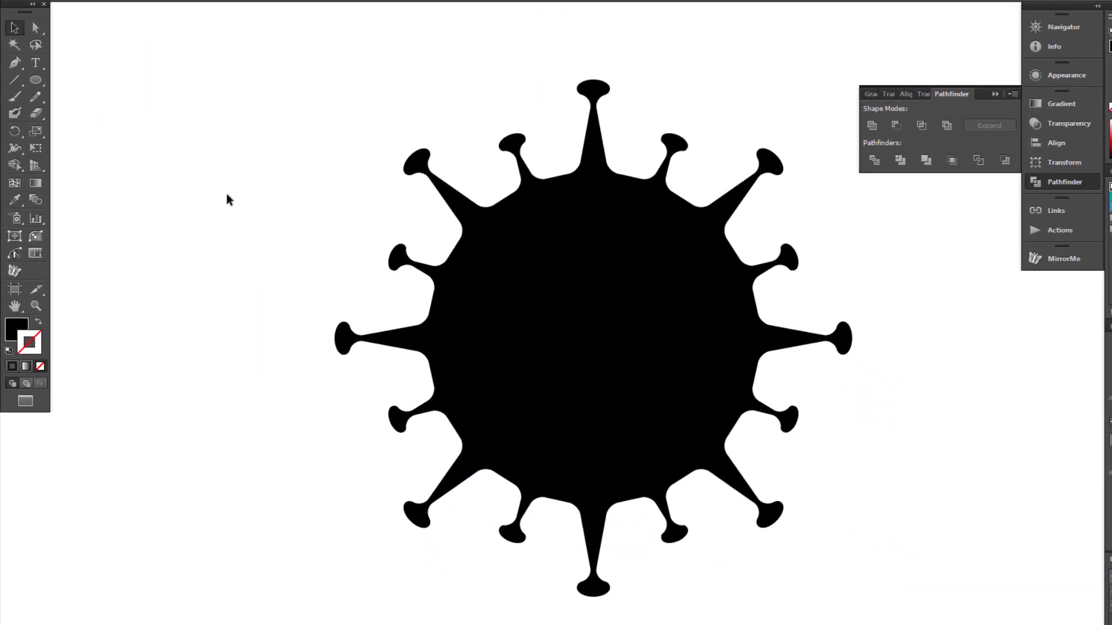
Step: Select the virus and rotate it slightly clockwise from a bounding-box corner
click(665, 290)
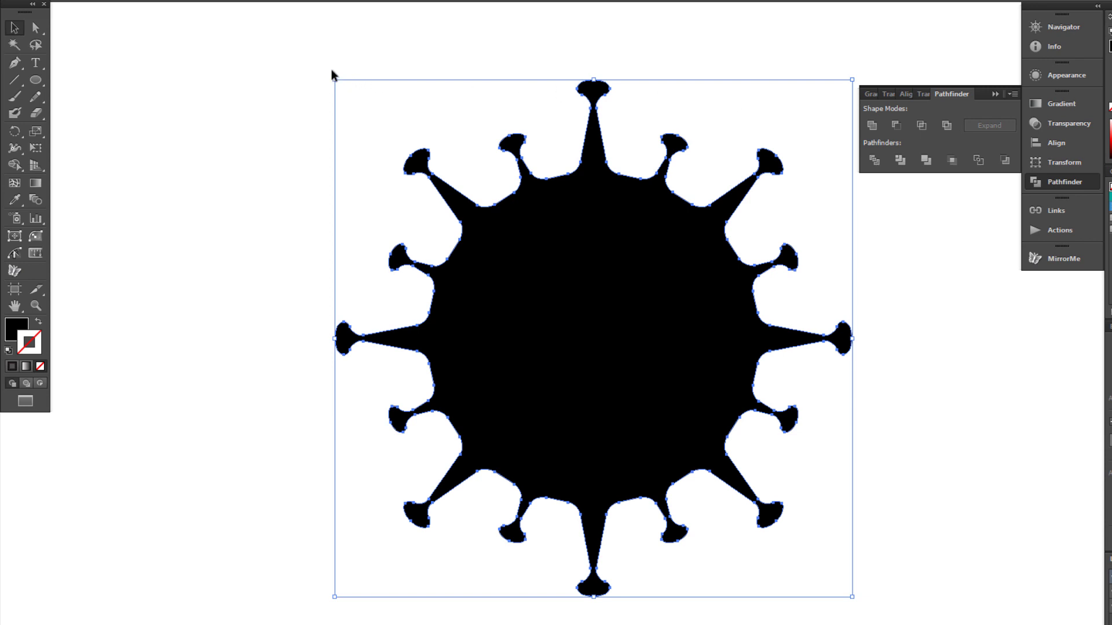
key(ctrl+shift+b)
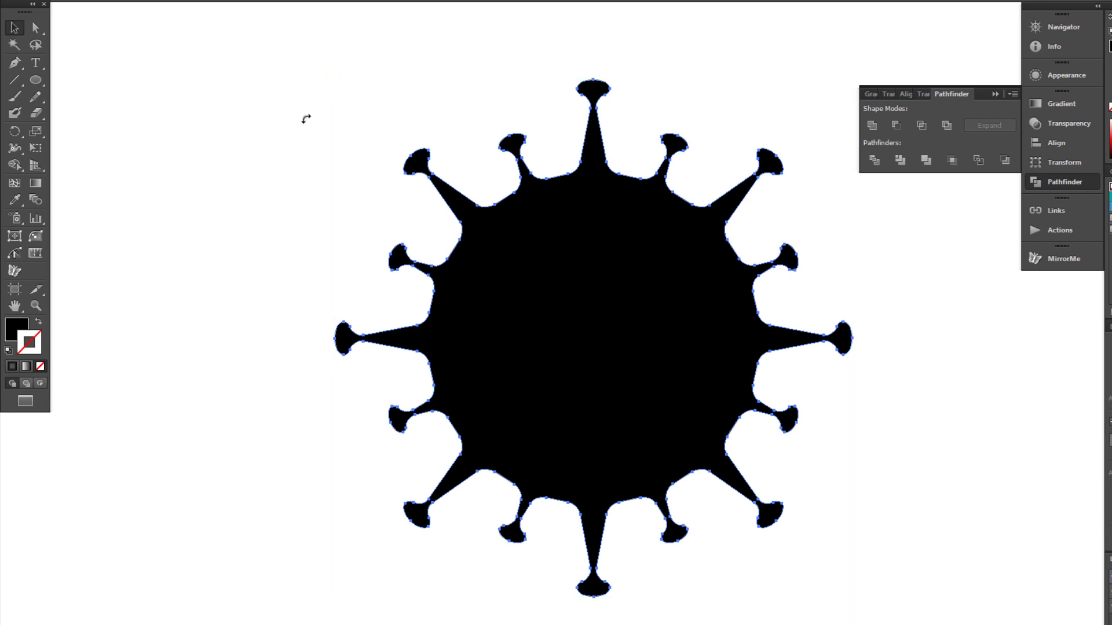
drag(306, 119, 288, 138)
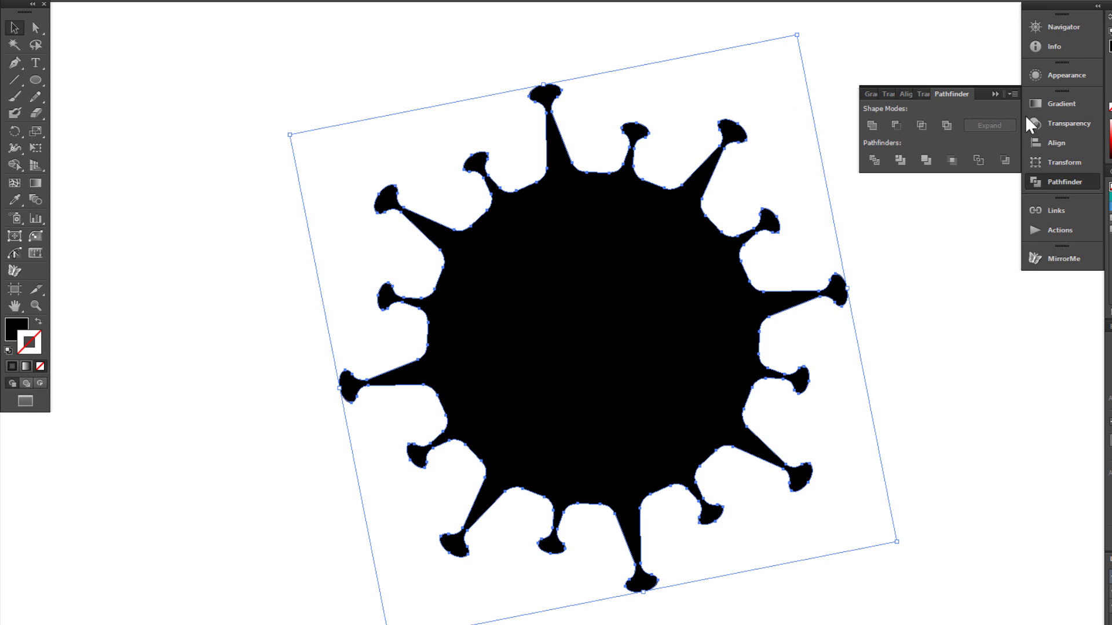